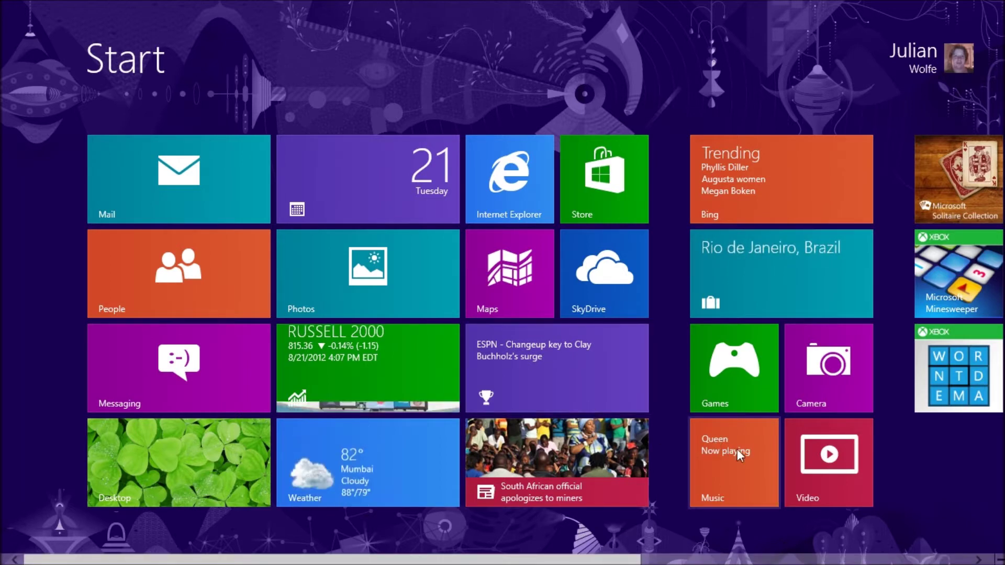
Step: Launch Xbox Music from its Start screen live tile showing Queen now playing
click(727, 464)
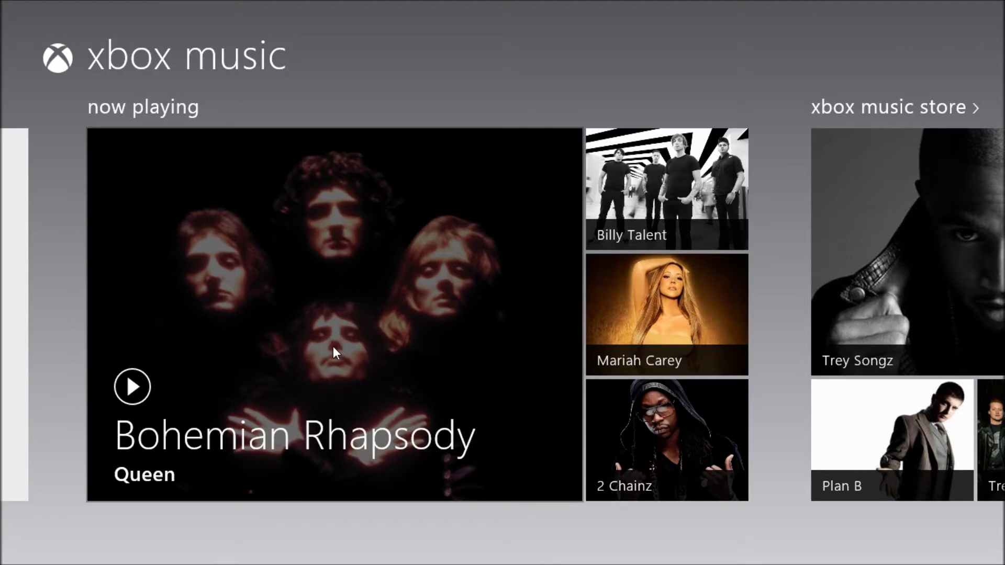
Step: Scroll through the store and most popular albums, then back to the empty my music section
scroll(333, 347, down, 5)
scroll(42, 320, down, 5)
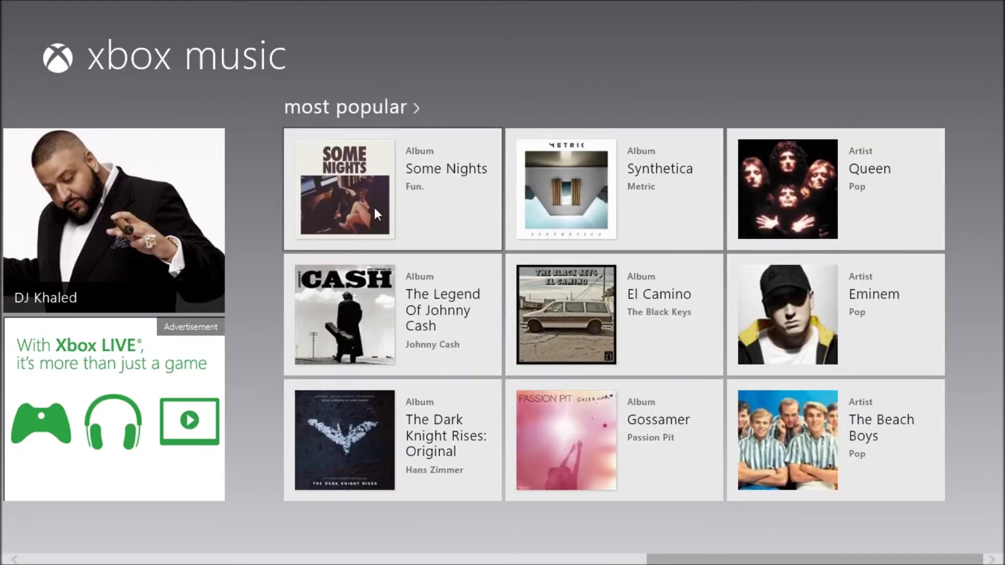
scroll(355, 361, up, 5)
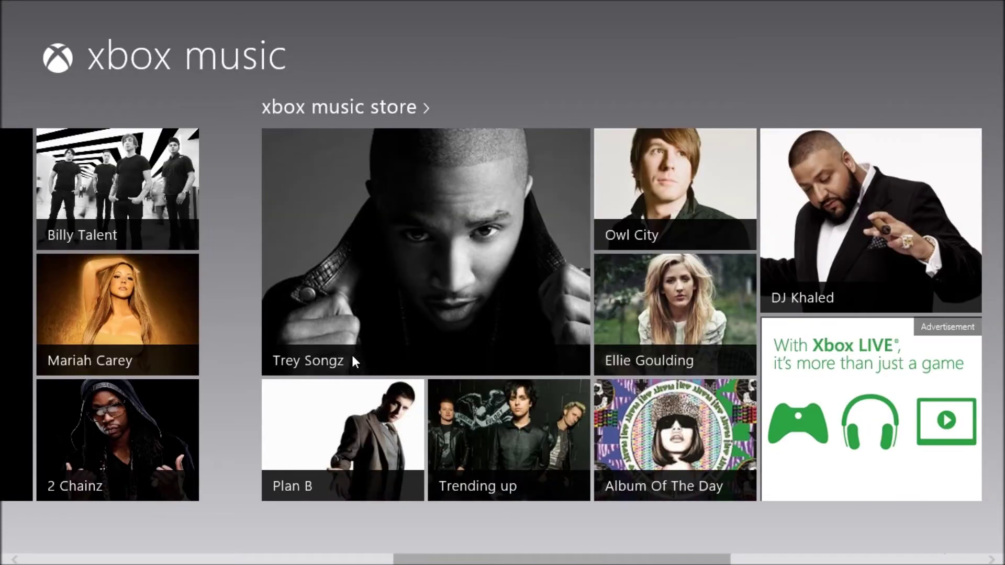
scroll(366, 362, up, 5)
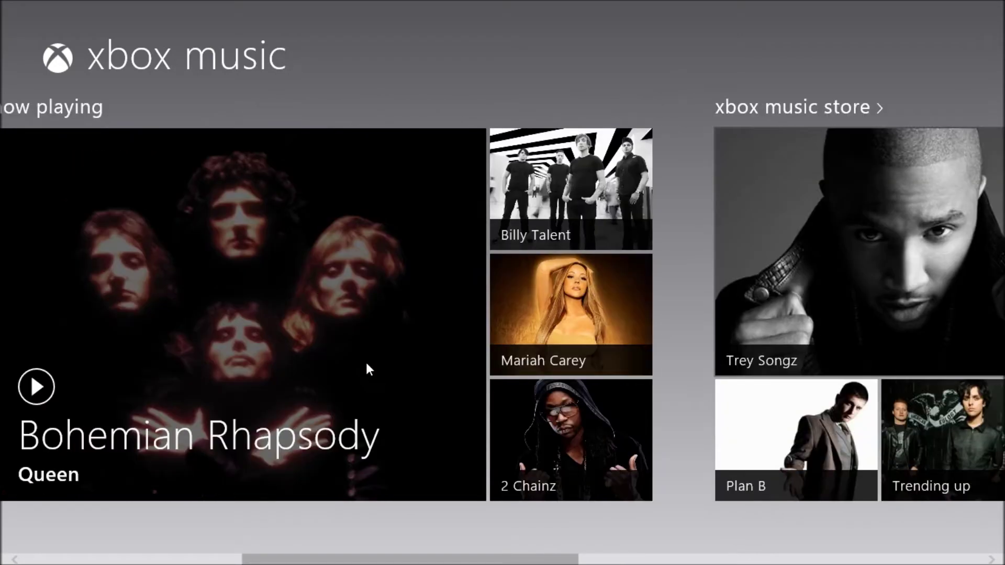
scroll(366, 362, up, 3)
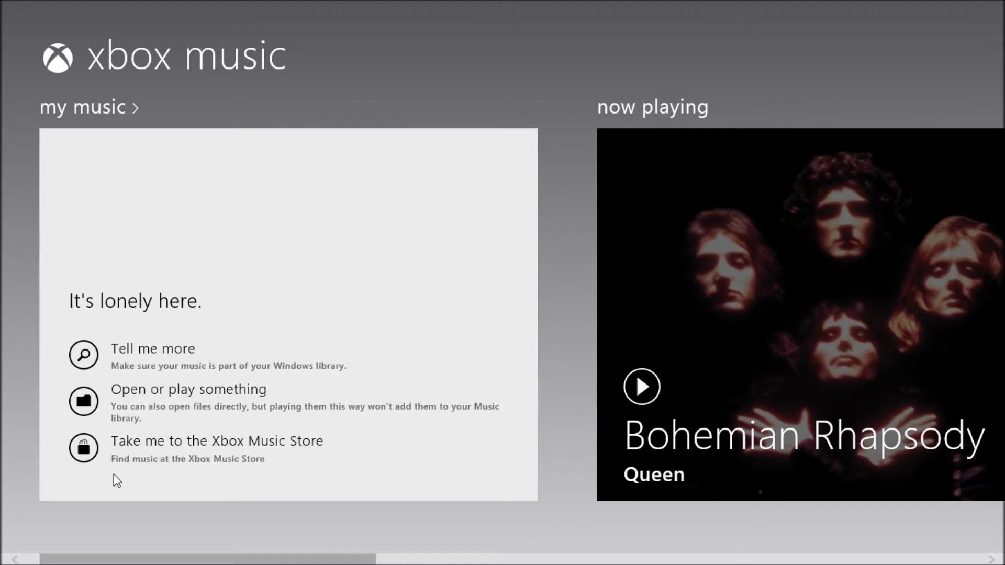
scroll(114, 481, up, 1)
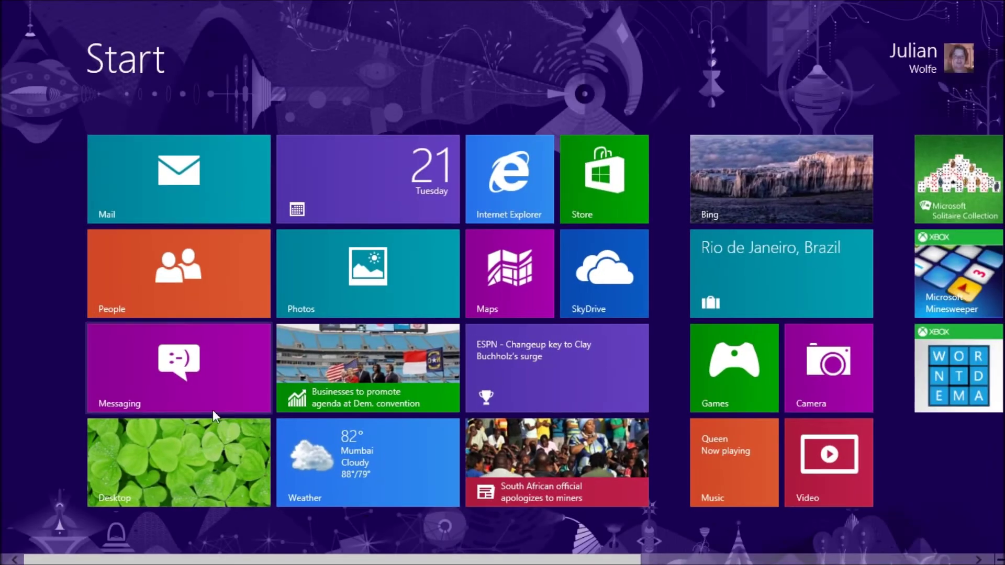
Step: On the desktop, arrange the Music library and maroon 5 search results windows side by side
click(172, 462)
mouse_move(77, 552)
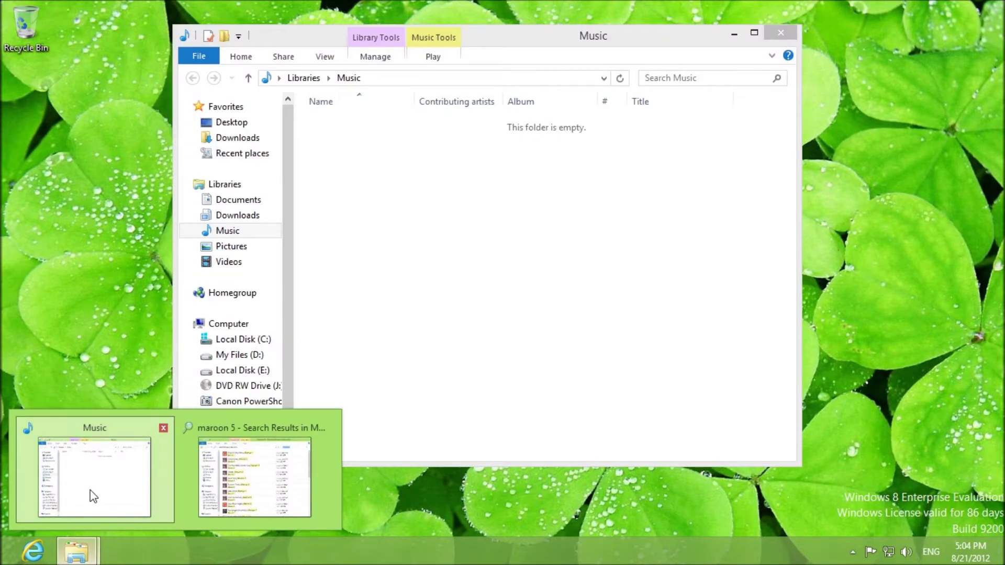
click(93, 496)
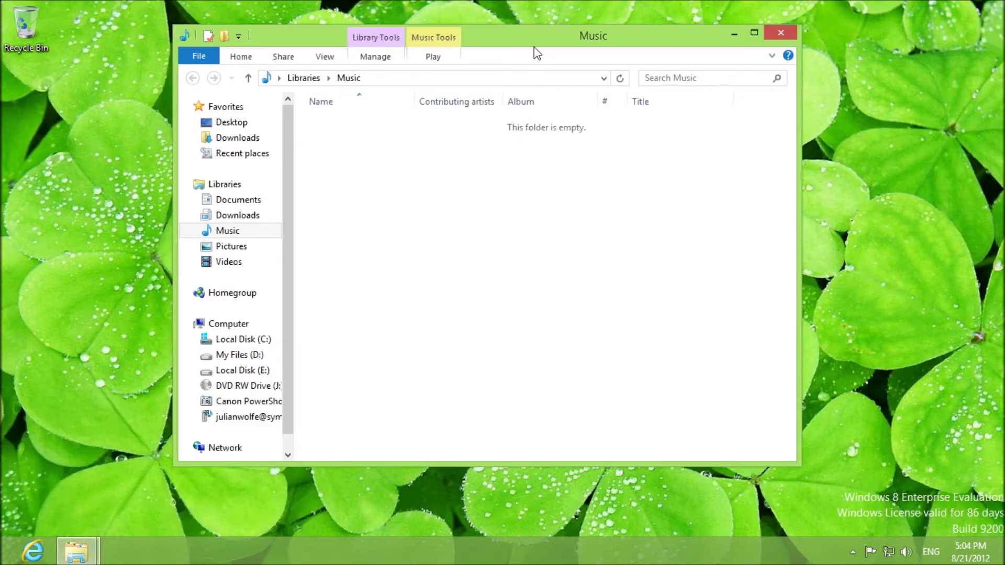
drag(537, 53, 436, 58)
mouse_move(77, 552)
click(267, 463)
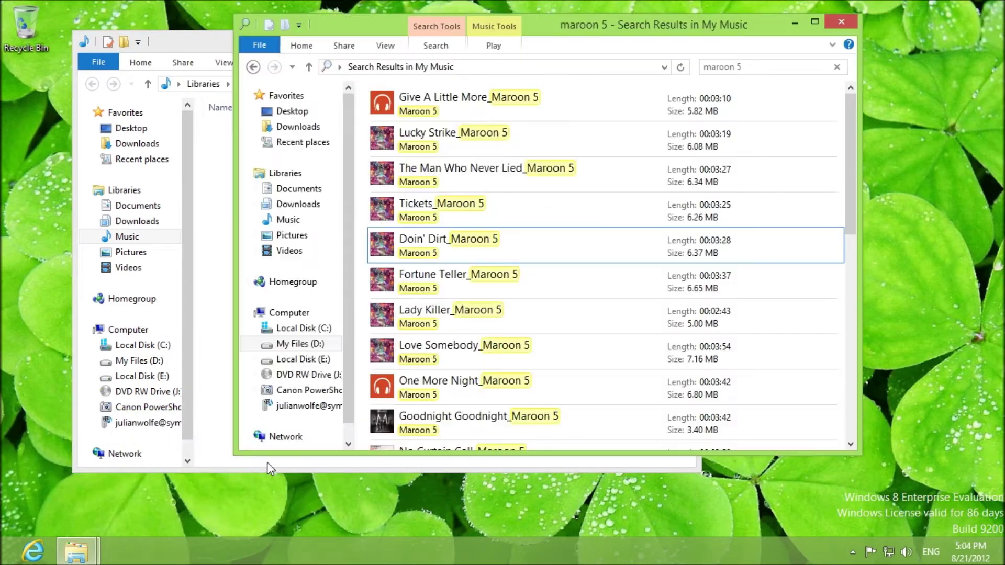
drag(547, 35, 700, 70)
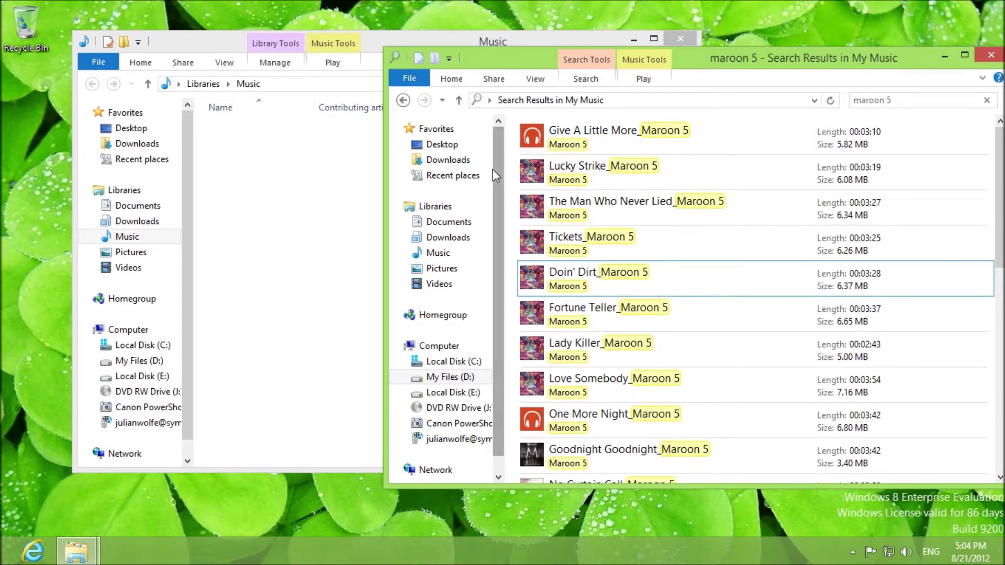
Step: Copy the Maroon 5 songs from Lucky Strike down into the Music library, then minimize both windows
drag(512, 168, 714, 388)
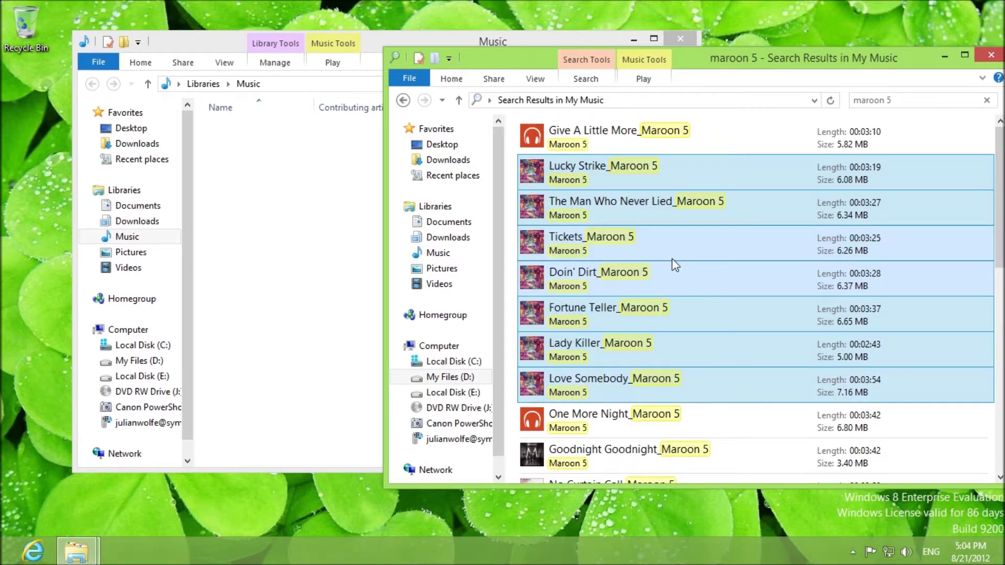
drag(611, 245, 253, 232)
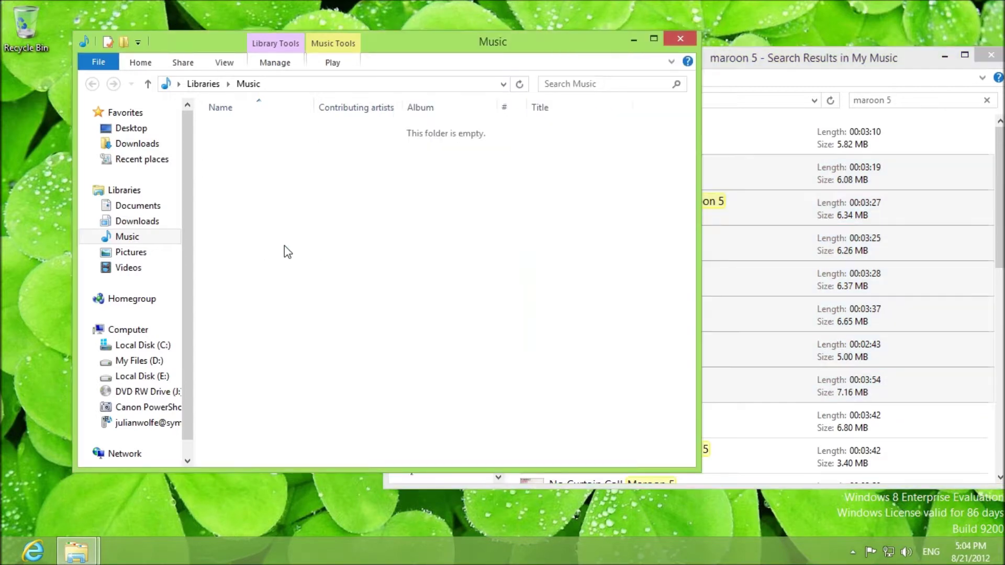
click(945, 55)
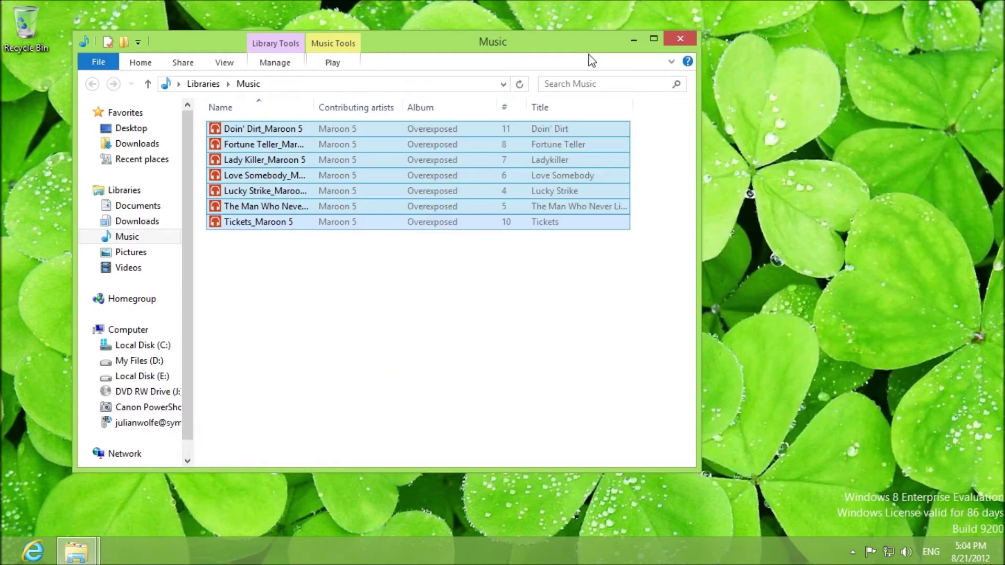
click(490, 284)
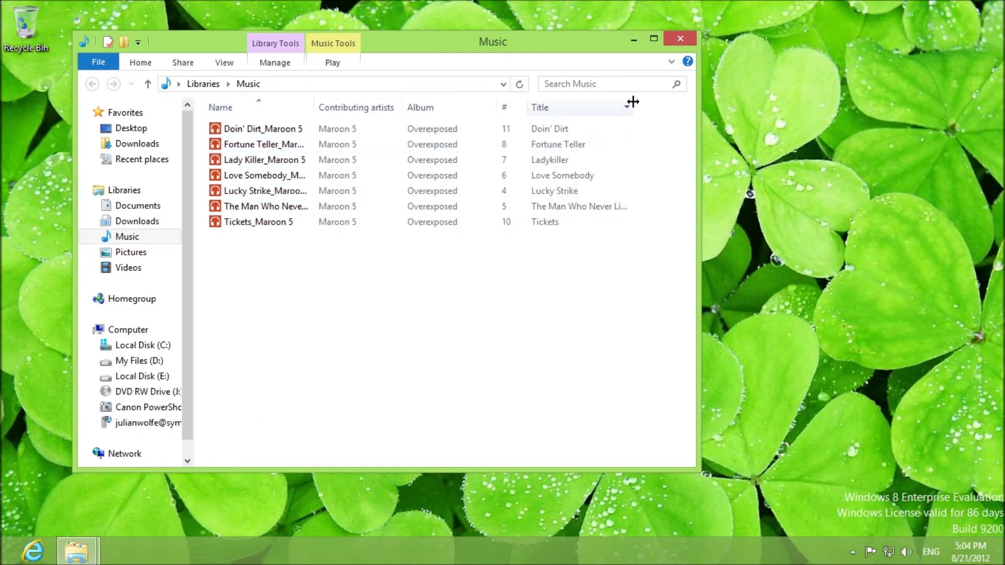
click(633, 40)
click(6, 559)
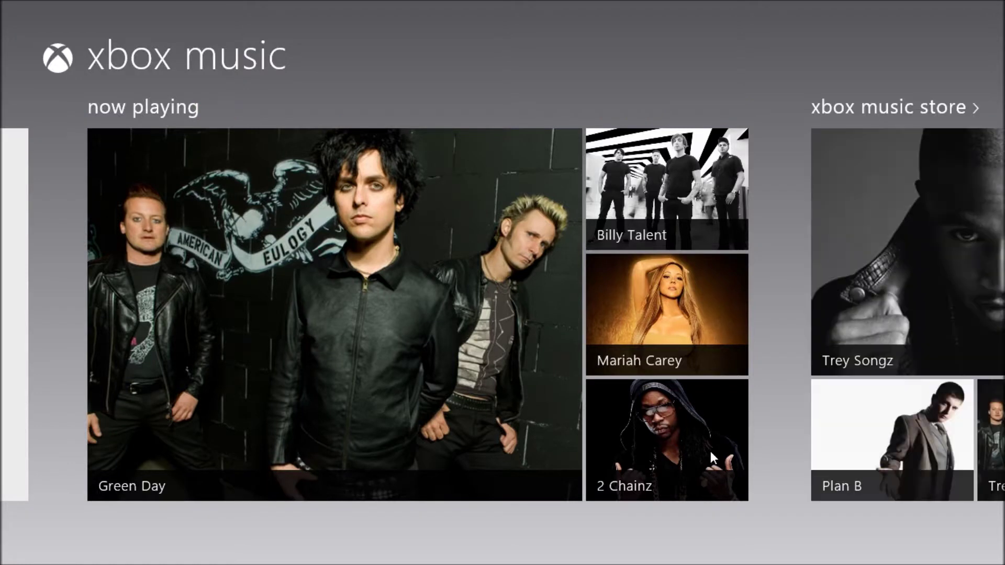
Step: Scroll the Xbox Music hub to my music, now listing Maroon 5's Overexposed
scroll(585, 434, up, 5)
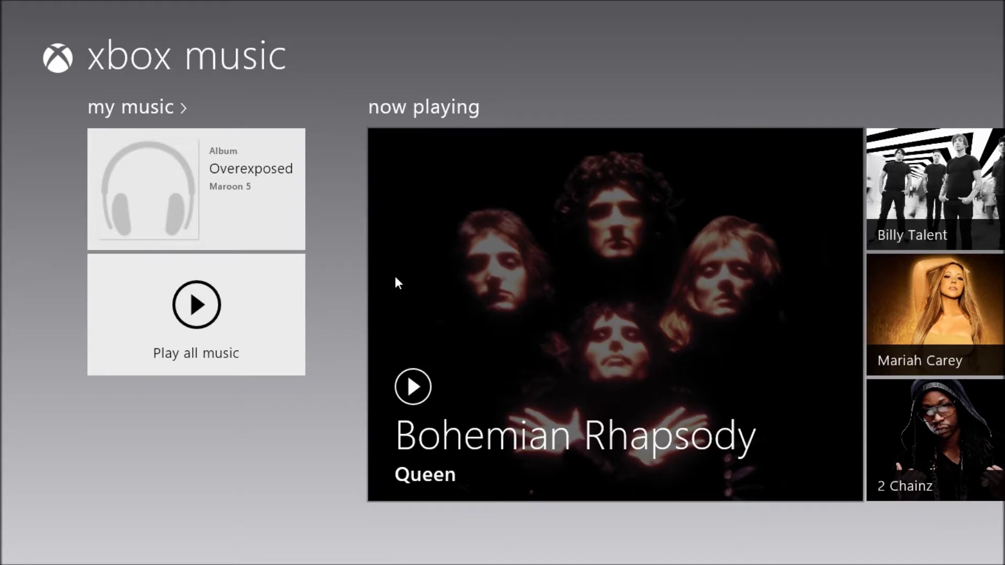
Step: Open the full My Music page and view the Overexposed album's track list
click(145, 114)
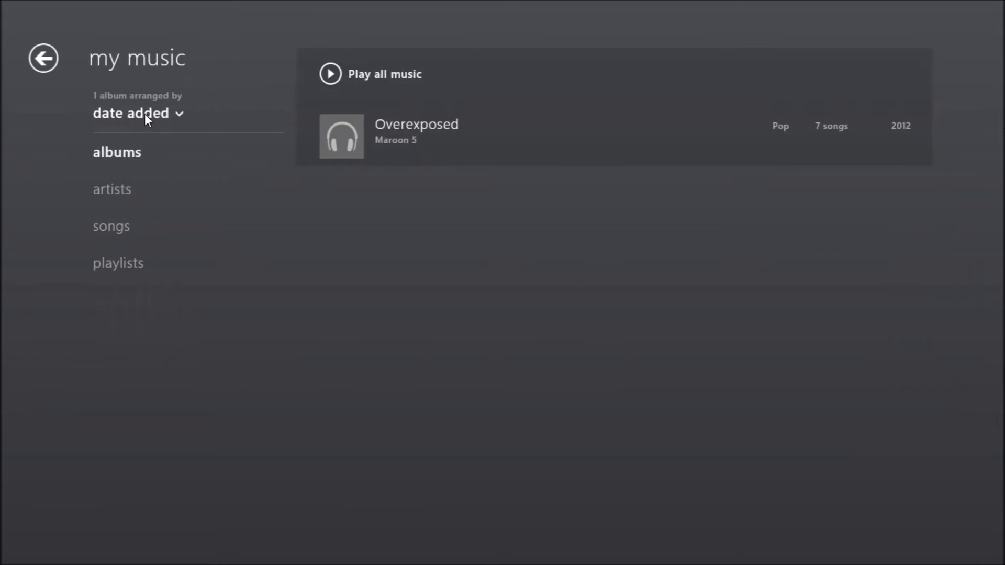
click(498, 147)
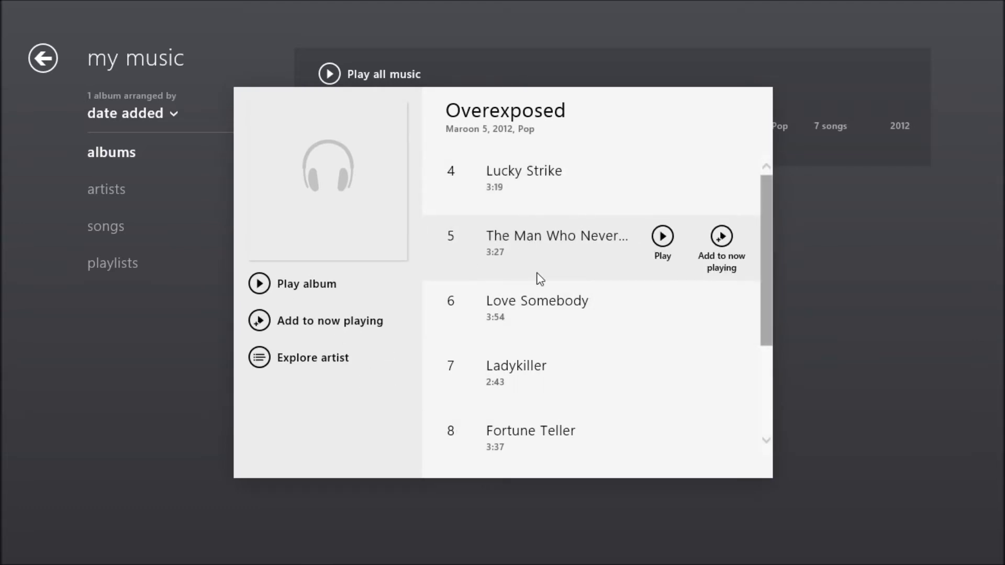
scroll(574, 336, down, 1)
scroll(576, 341, down, 1)
scroll(576, 341, up, 2)
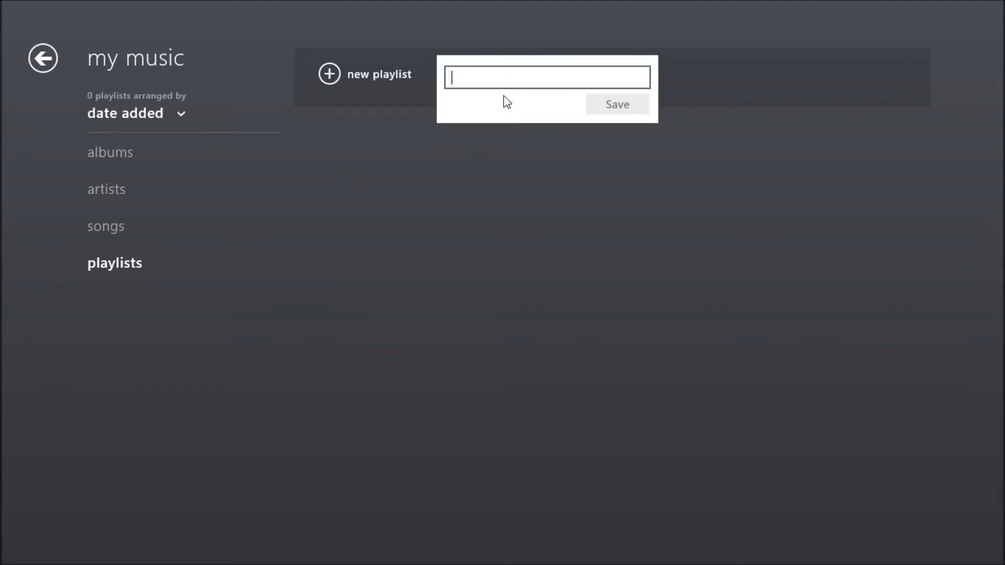
Step: Save a new playlist named 'n mklj' after removing the invalid characters from the name
text(n mklj;',\)
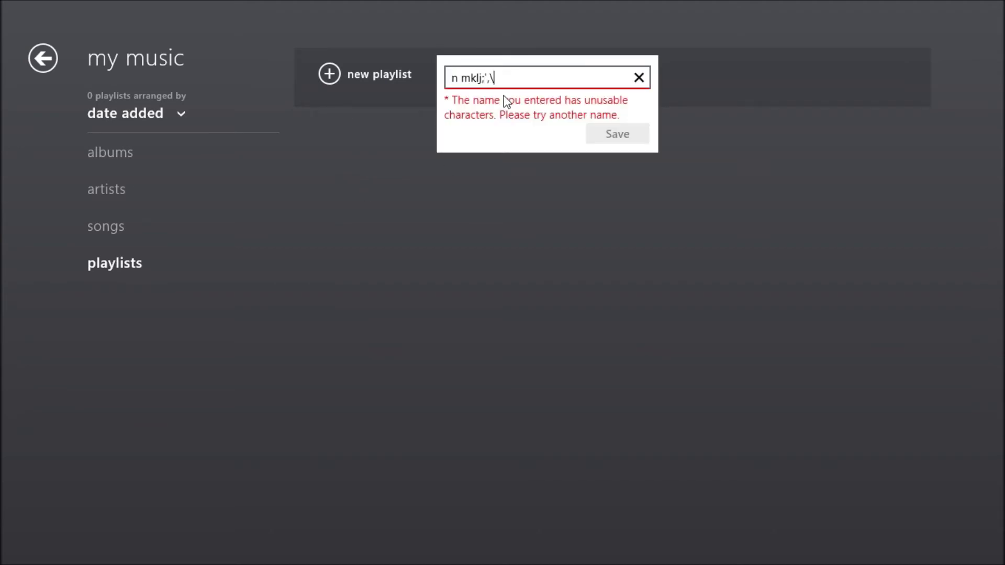
key(BackSpace)
key(BackSpace)
key(BackSpace)
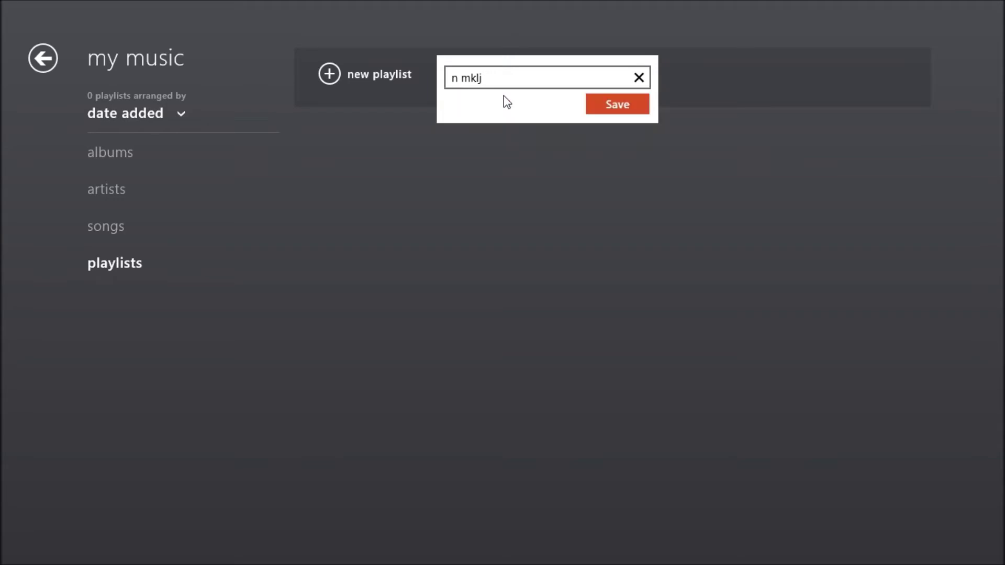
click(619, 109)
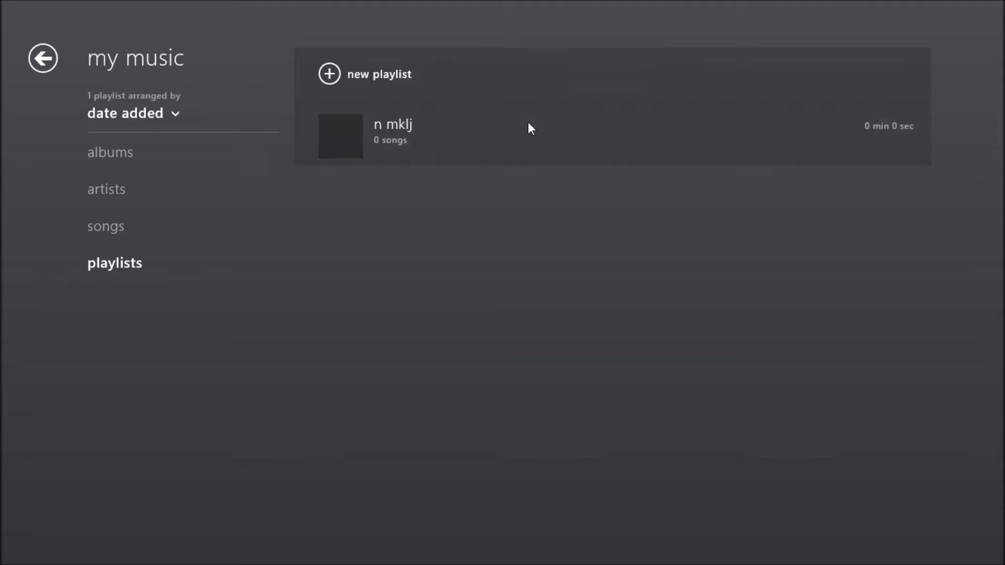
click(115, 154)
Step: Play the whole Overexposed album from its details panel, starting with Lucky Strike
click(413, 163)
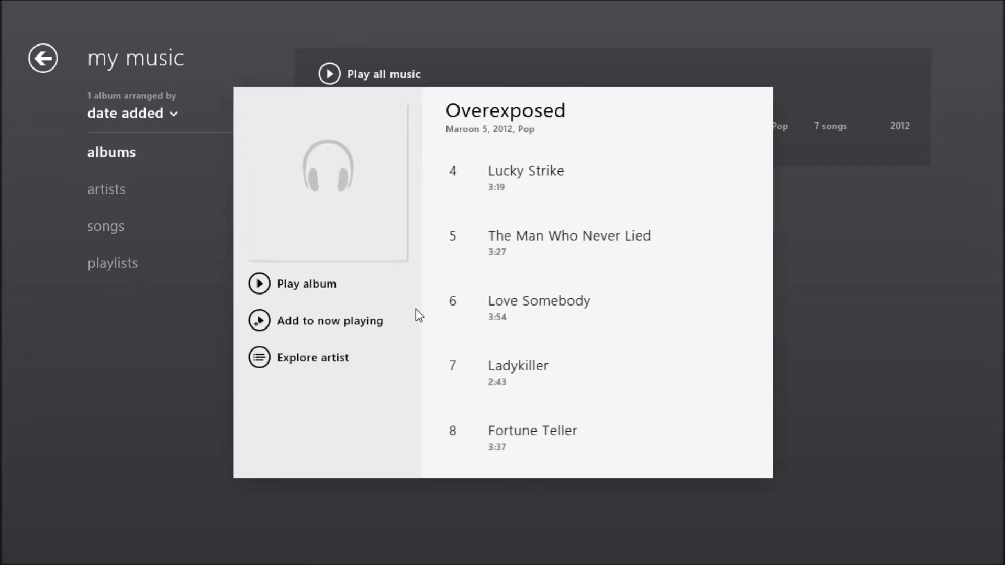
mouse_move(554, 312)
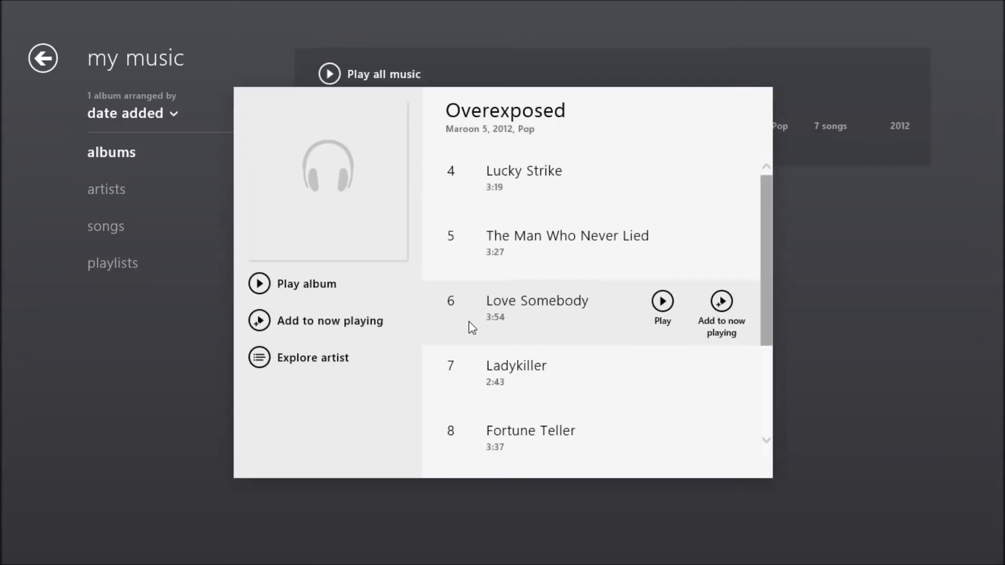
click(540, 307)
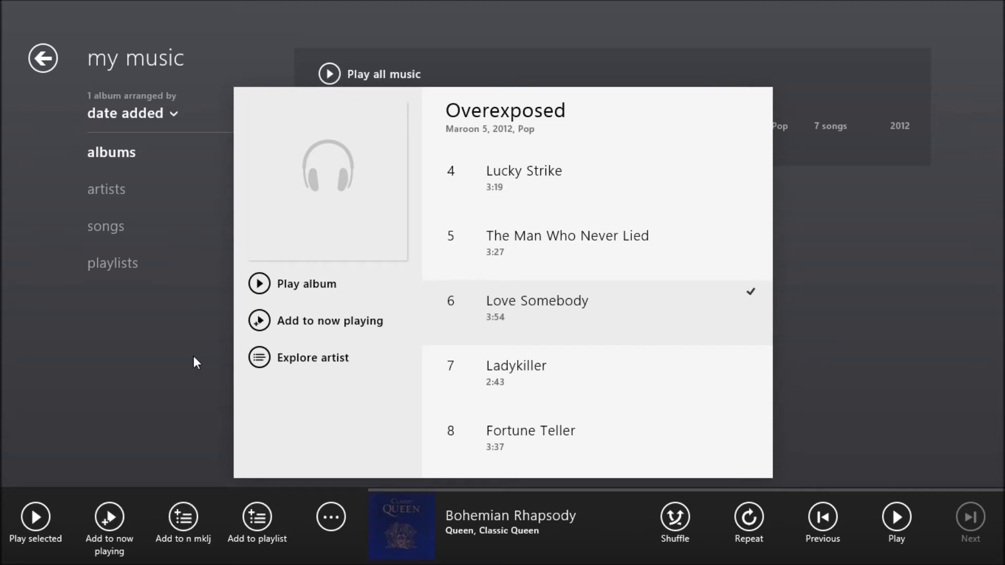
right_click(169, 361)
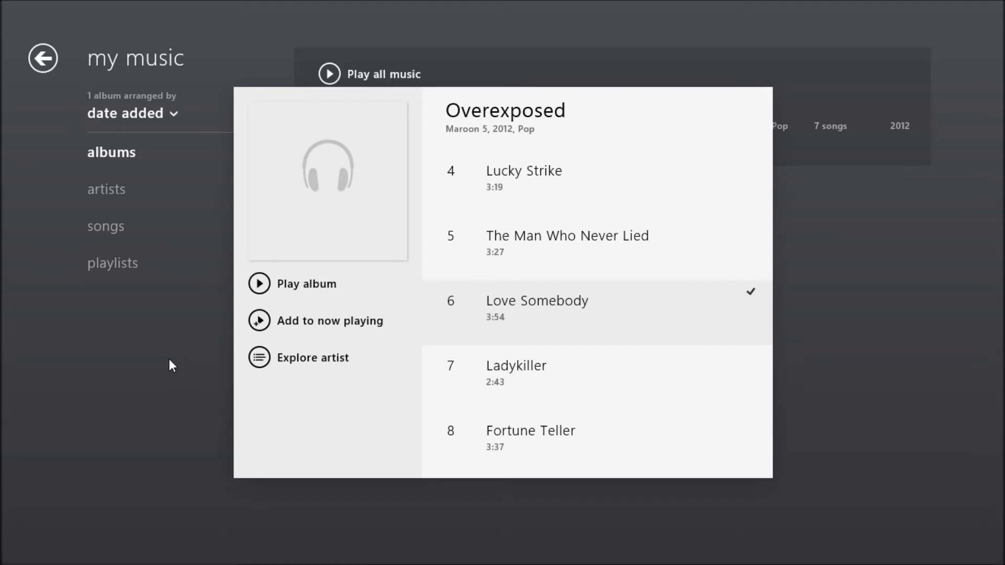
click(301, 282)
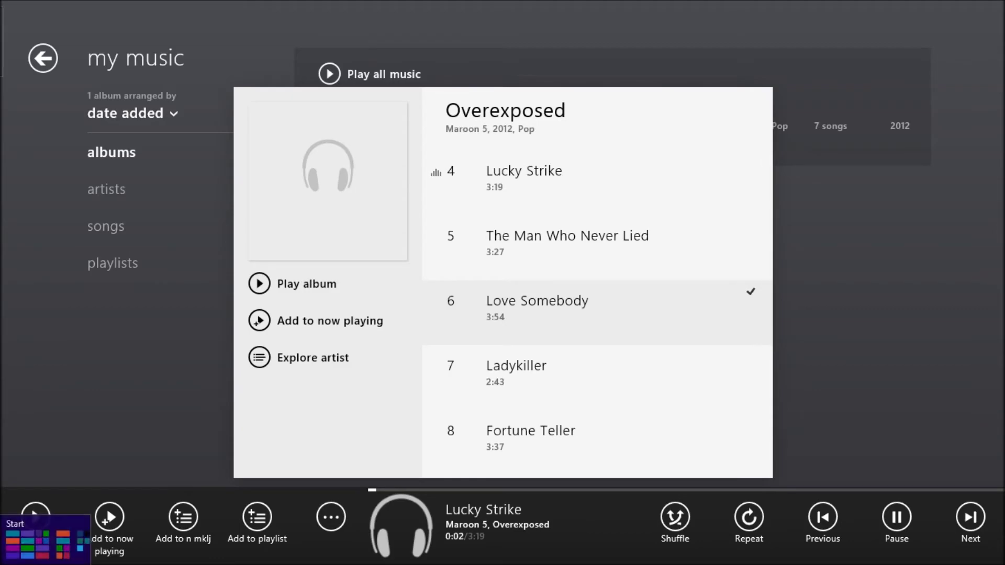
click(3, 562)
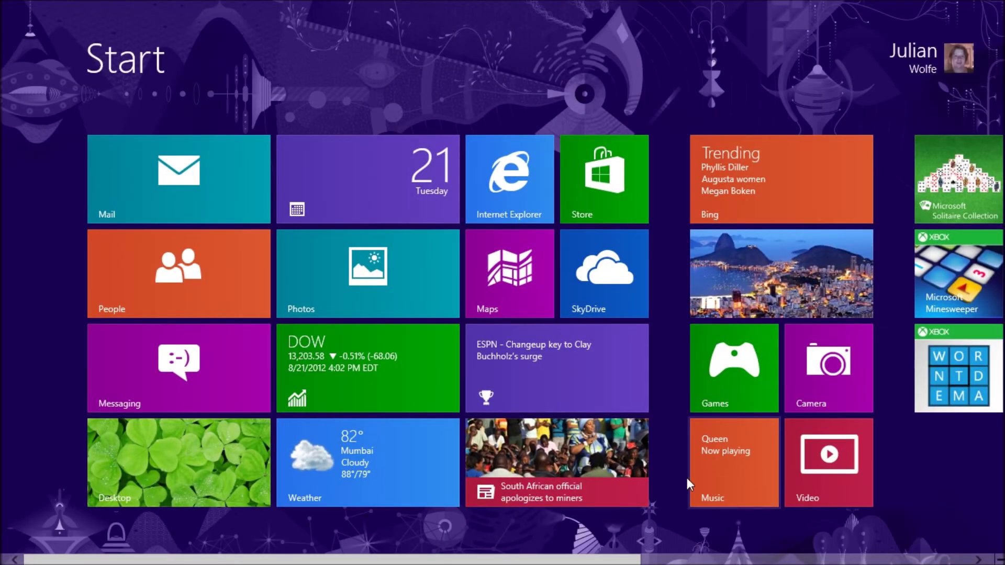
Step: Reopen Music and browse the full list of Maroon 5 albums from the now-playing discography
click(738, 467)
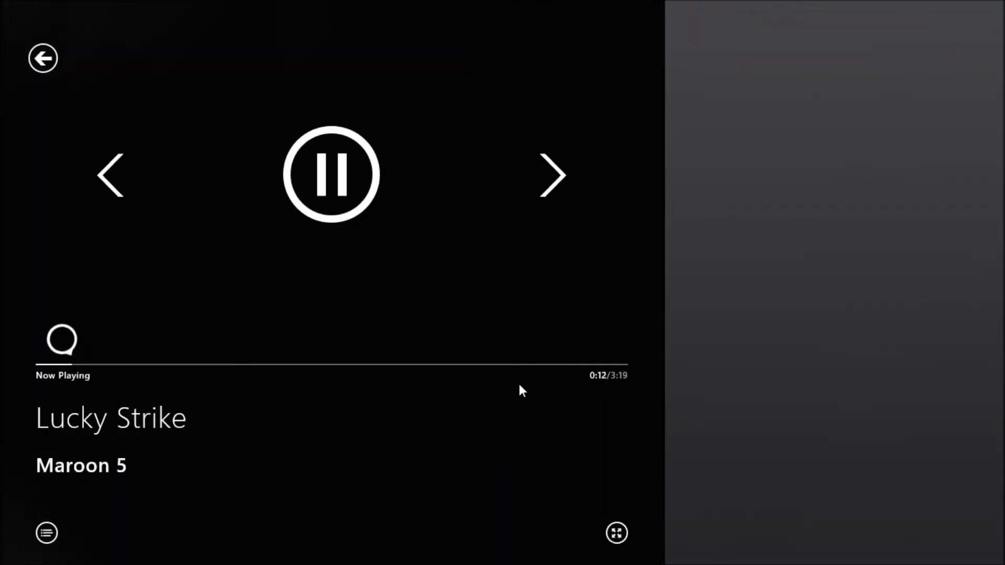
right_click(518, 386)
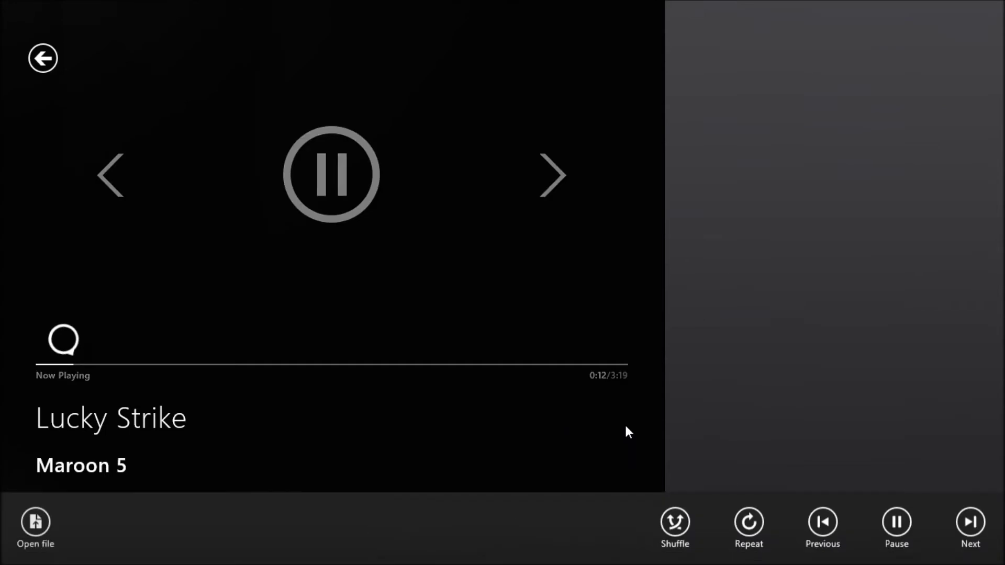
click(422, 416)
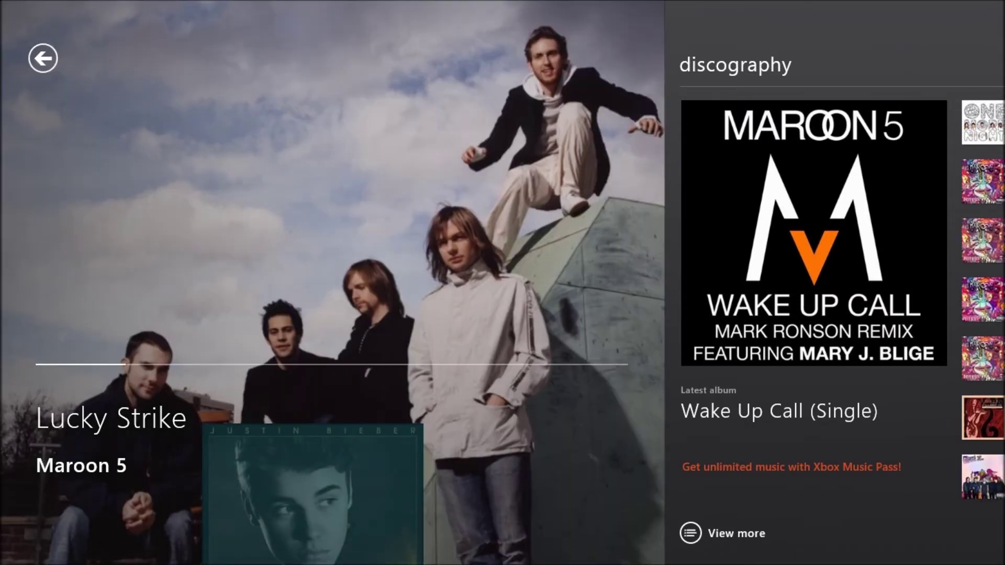
scroll(366, 266, right, 3)
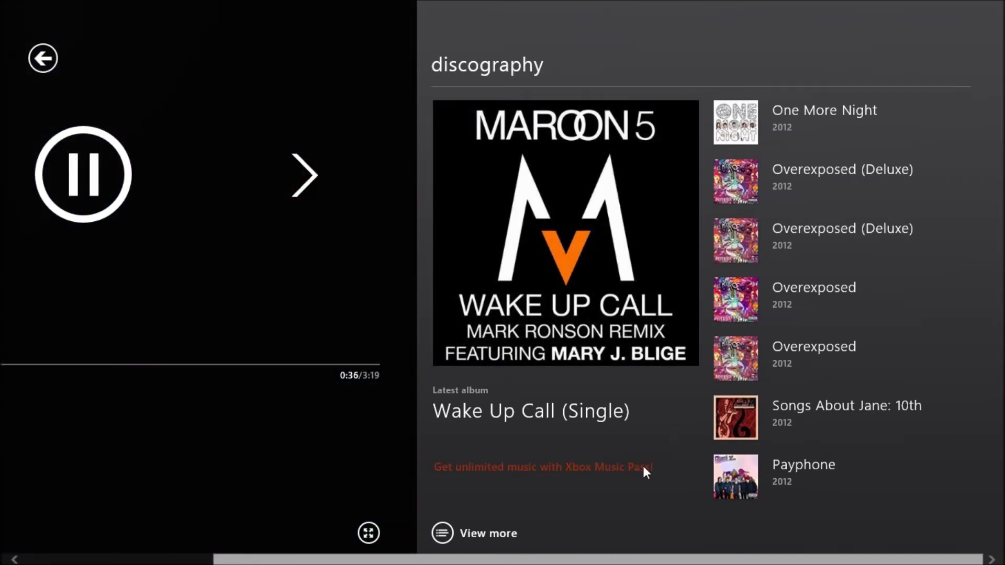
scroll(767, 390, left, 3)
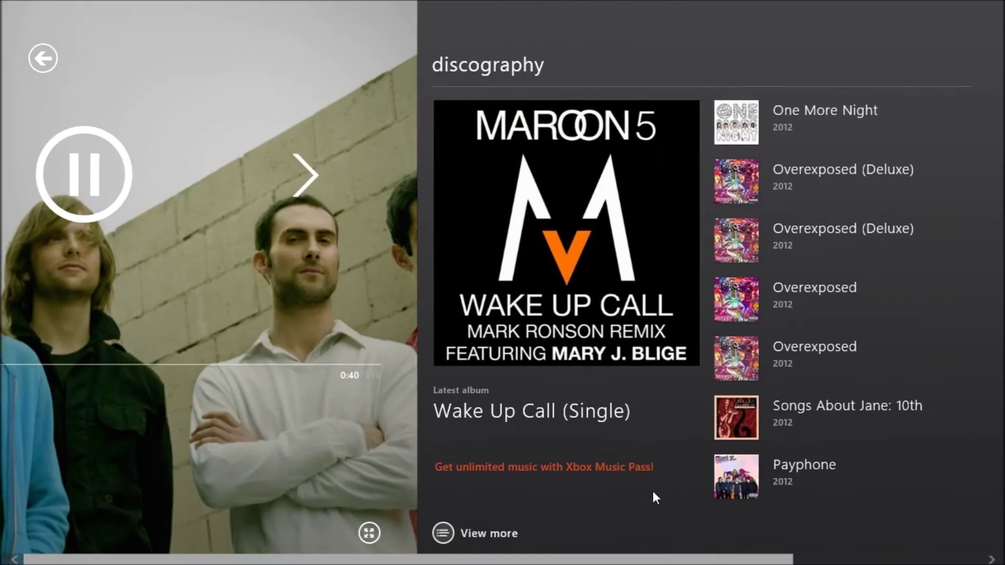
click(489, 534)
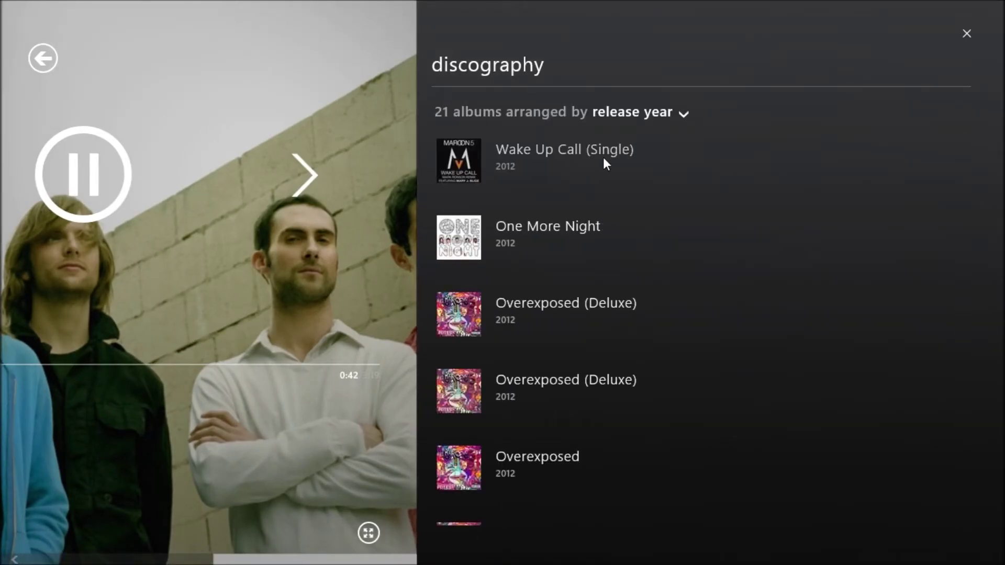
scroll(568, 329, down, 8)
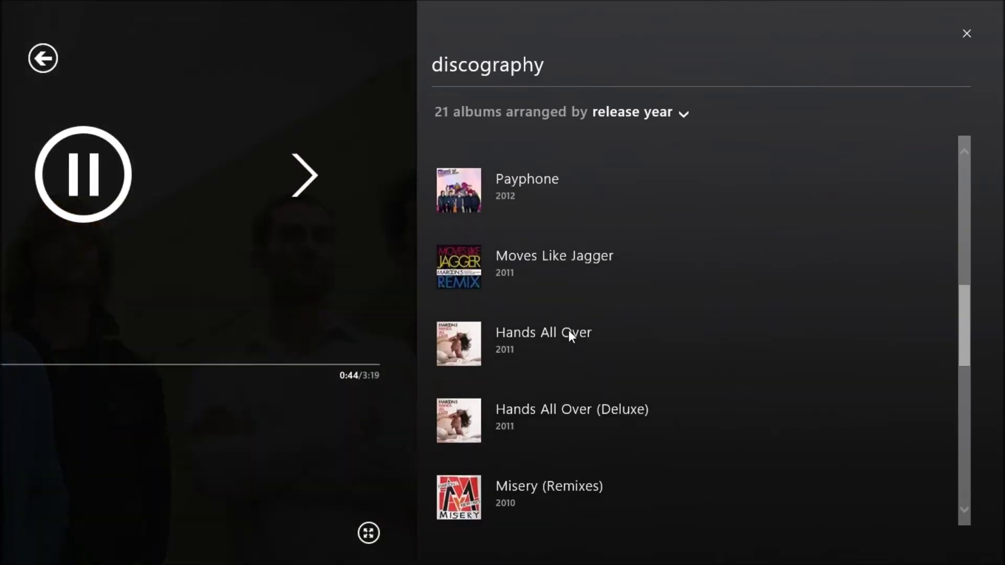
click(57, 180)
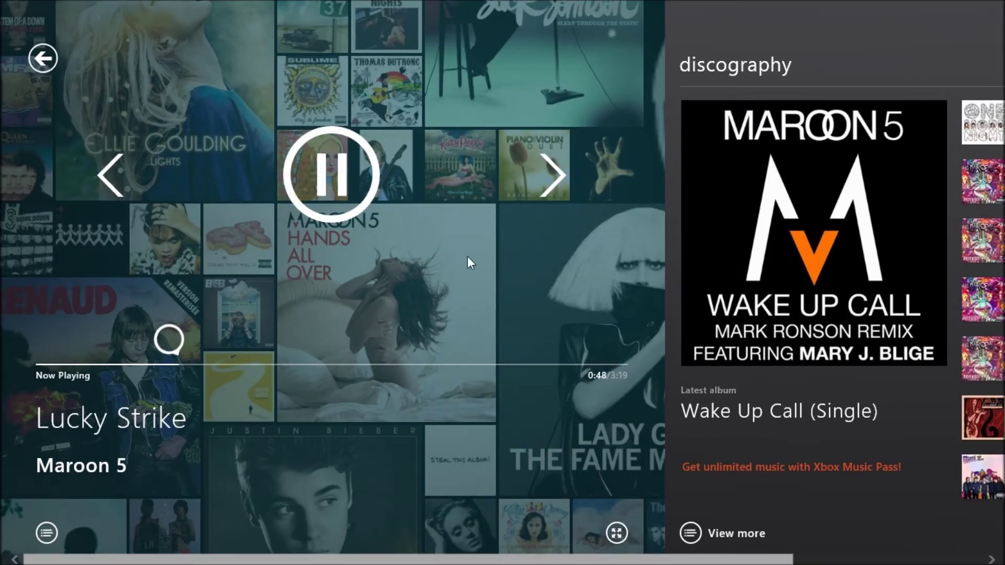
Step: Skip ahead past Love Somebody, seeking to about 2:08, until Ladykiller plays
click(557, 170)
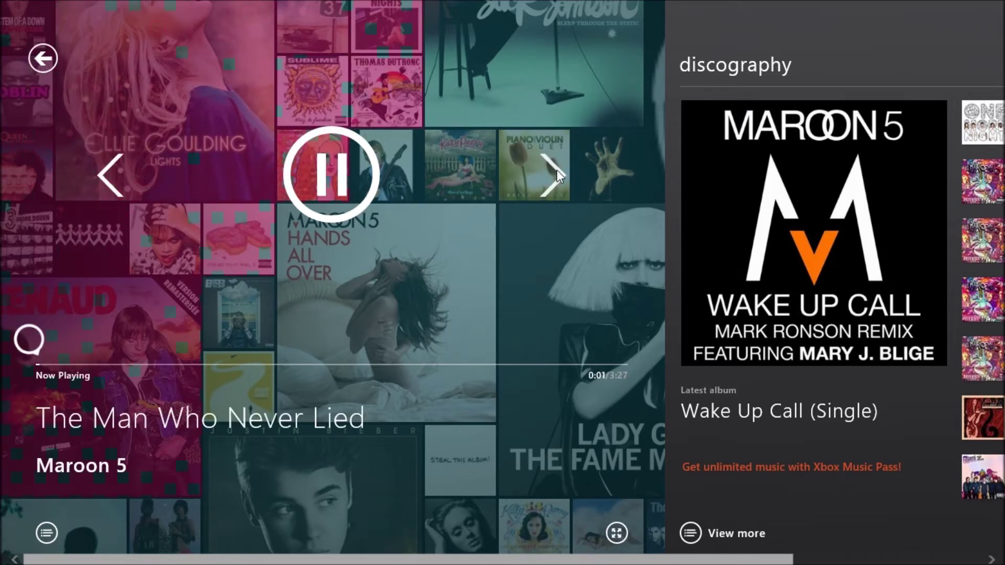
click(557, 170)
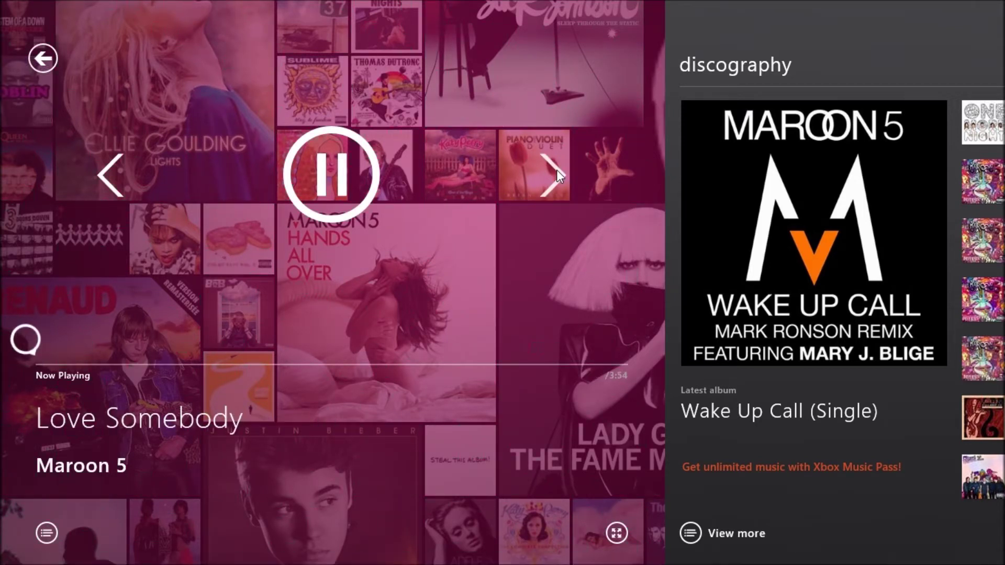
click(359, 366)
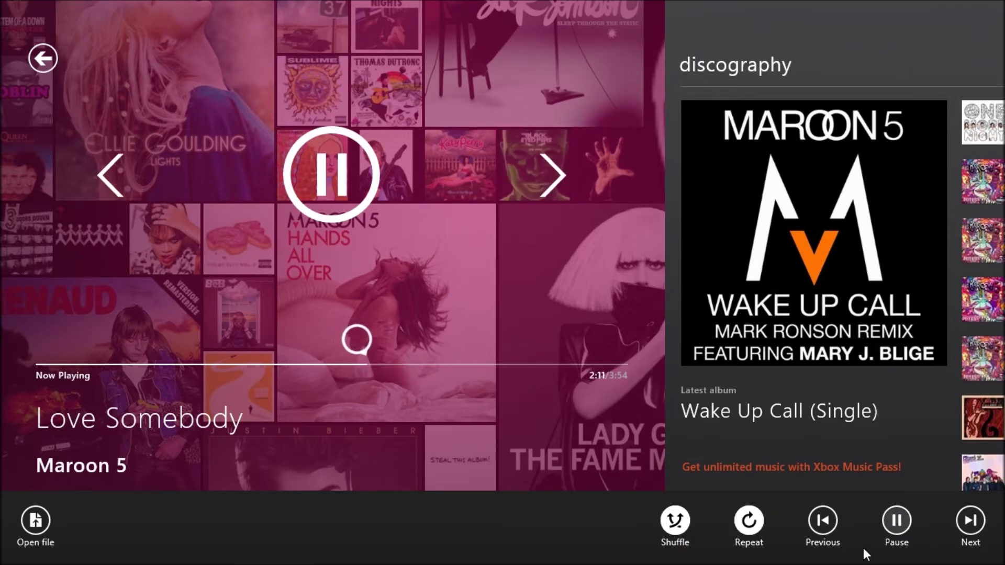
click(968, 529)
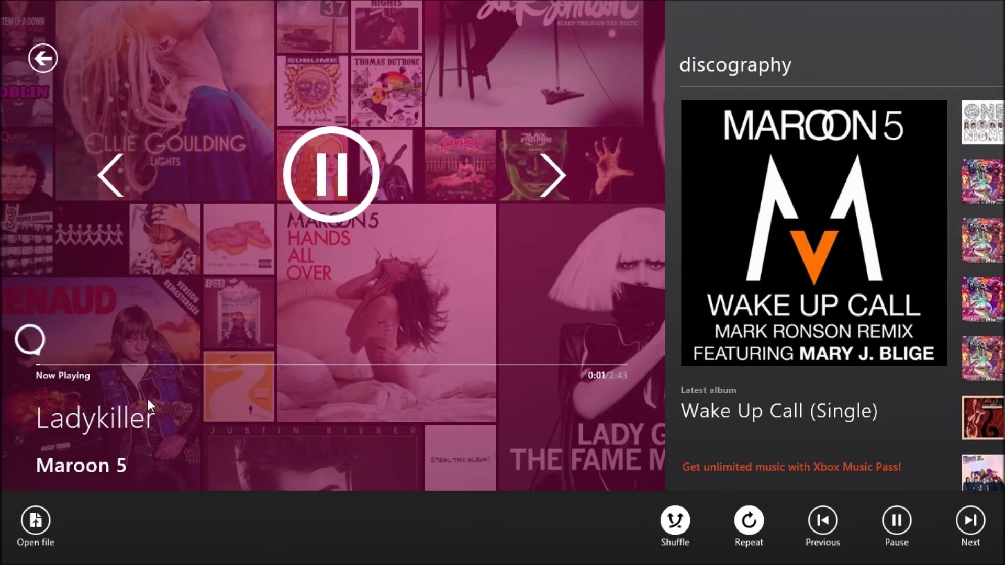
Step: Show the seven-track Maroon 5 queue, go back to Lucky Strike and pause it
click(51, 538)
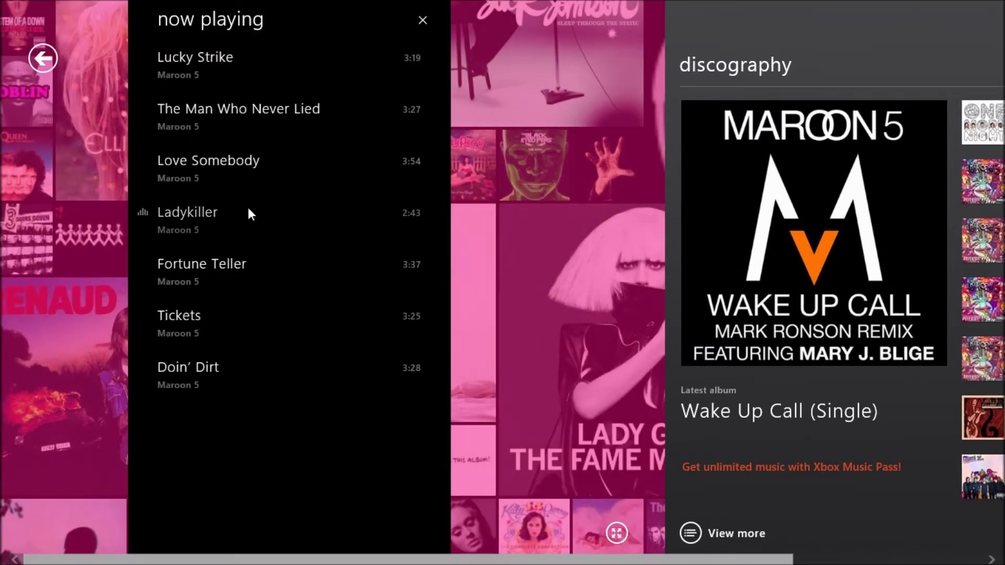
right_click(466, 400)
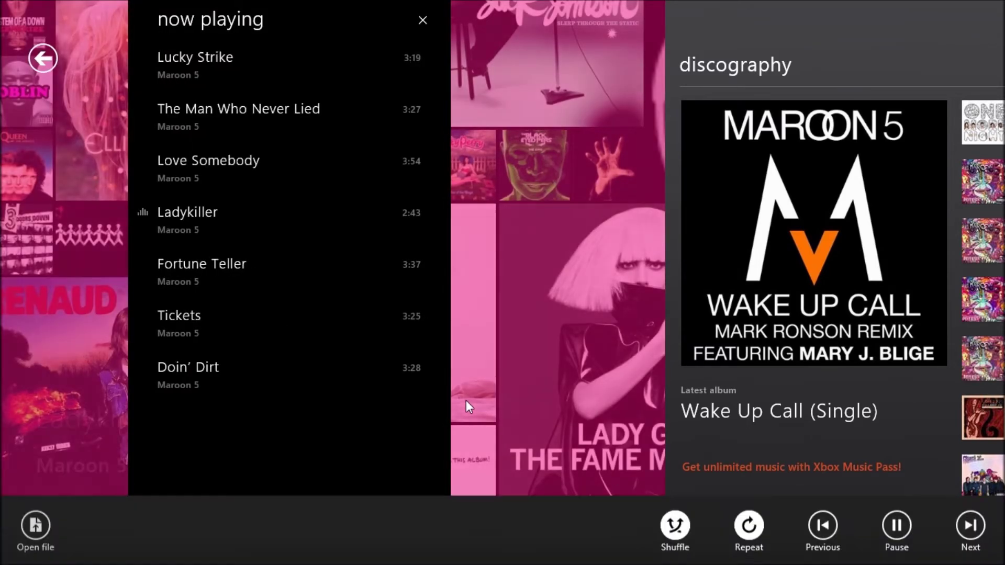
click(969, 521)
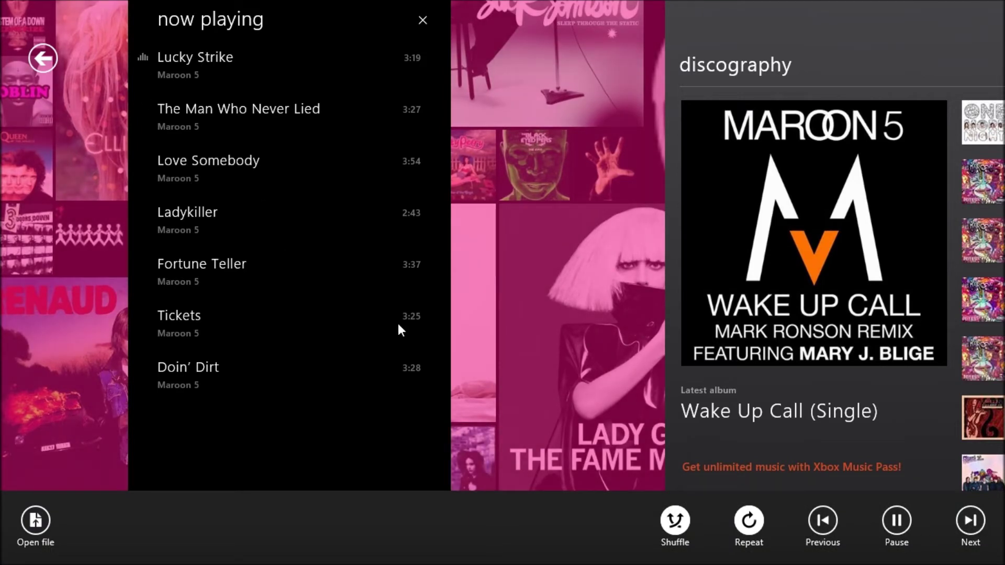
click(879, 516)
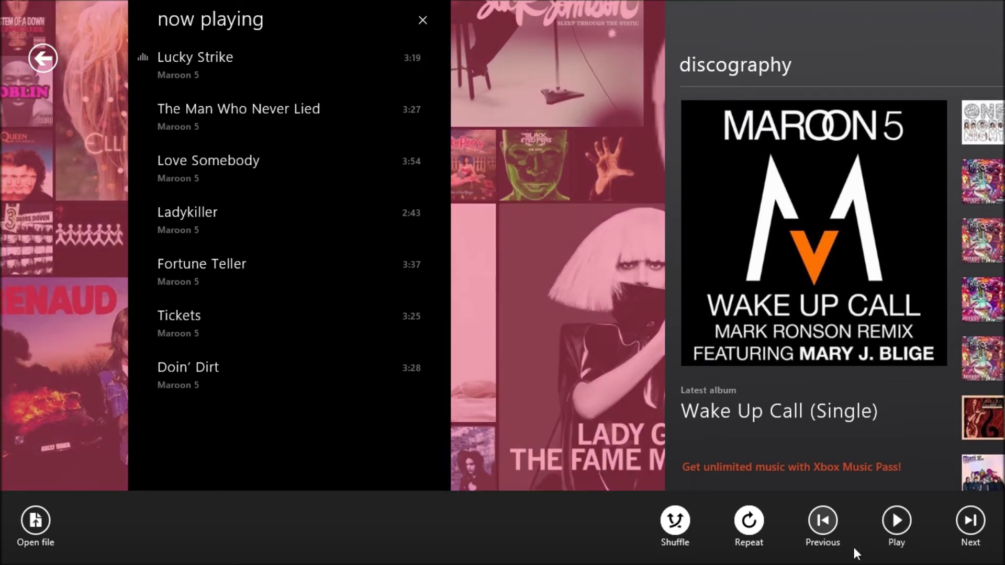
key(XF86AudioRaiseVolume)
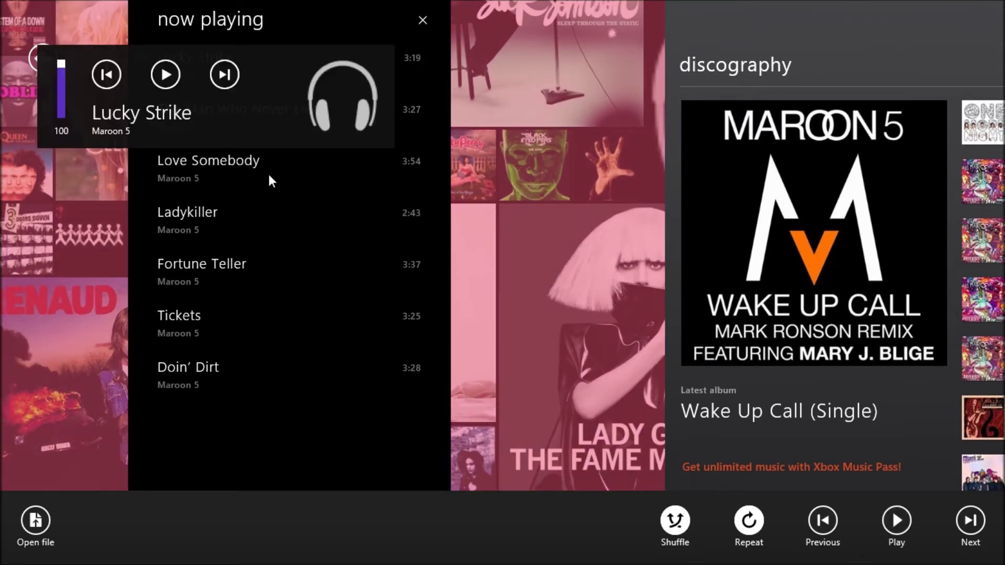
Step: Step back and forth through the queue with the media overlay to Ladykiller and pause it
click(169, 74)
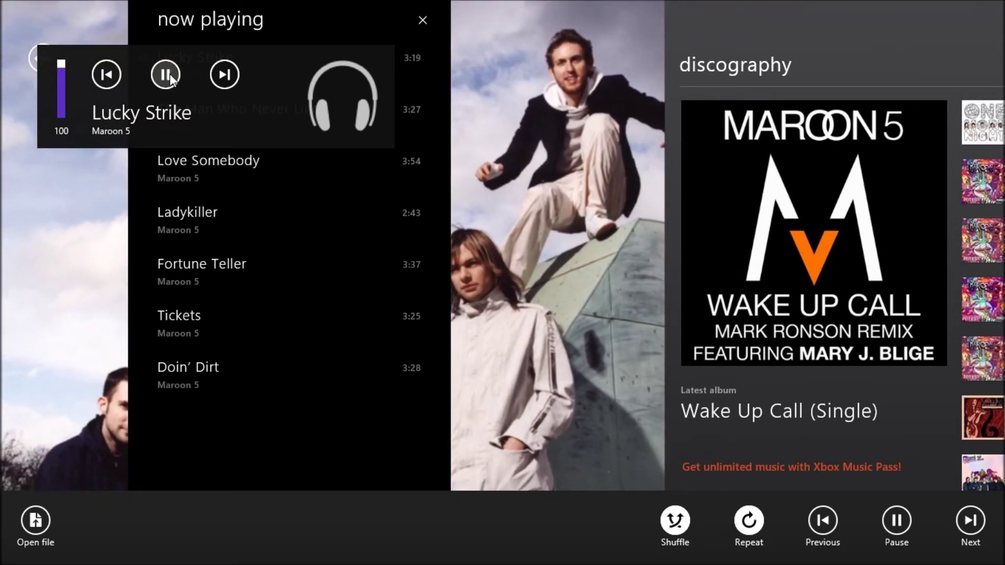
click(167, 75)
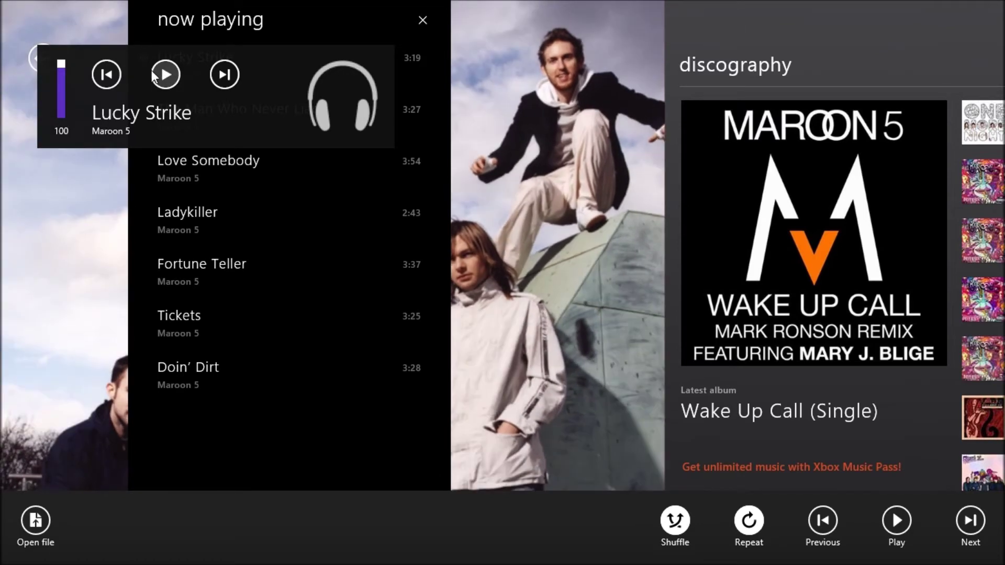
click(167, 75)
click(224, 75)
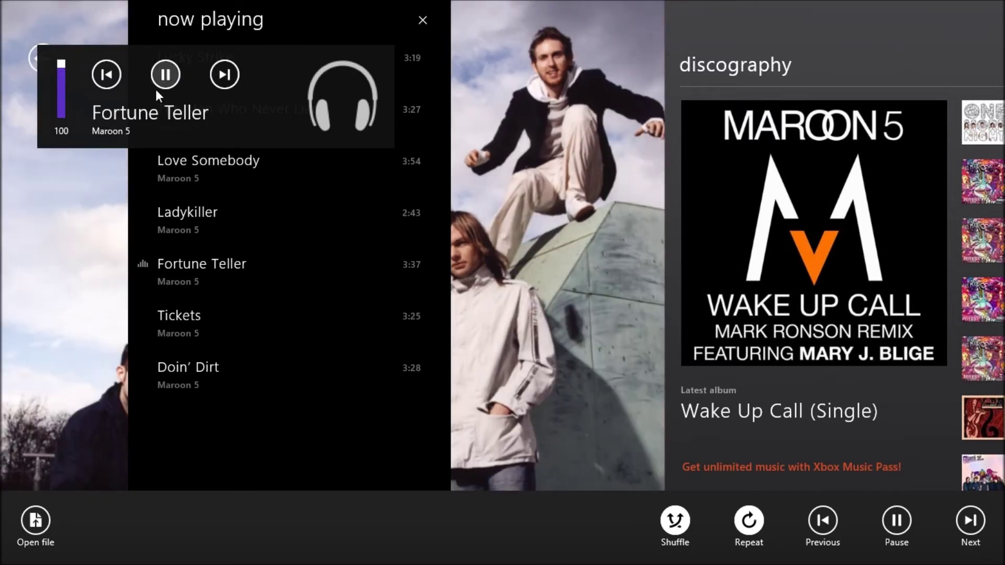
click(104, 73)
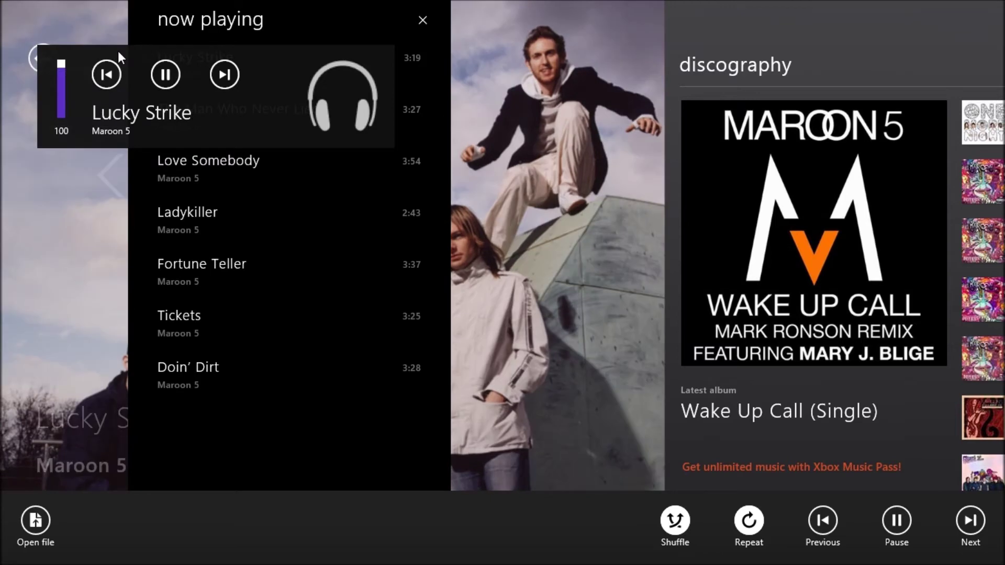
click(109, 71)
click(108, 73)
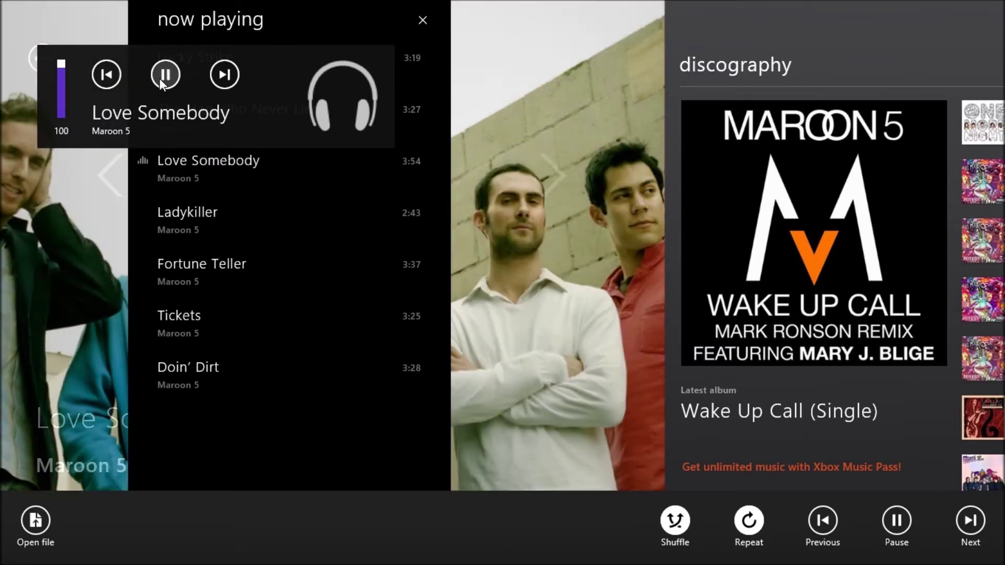
click(107, 75)
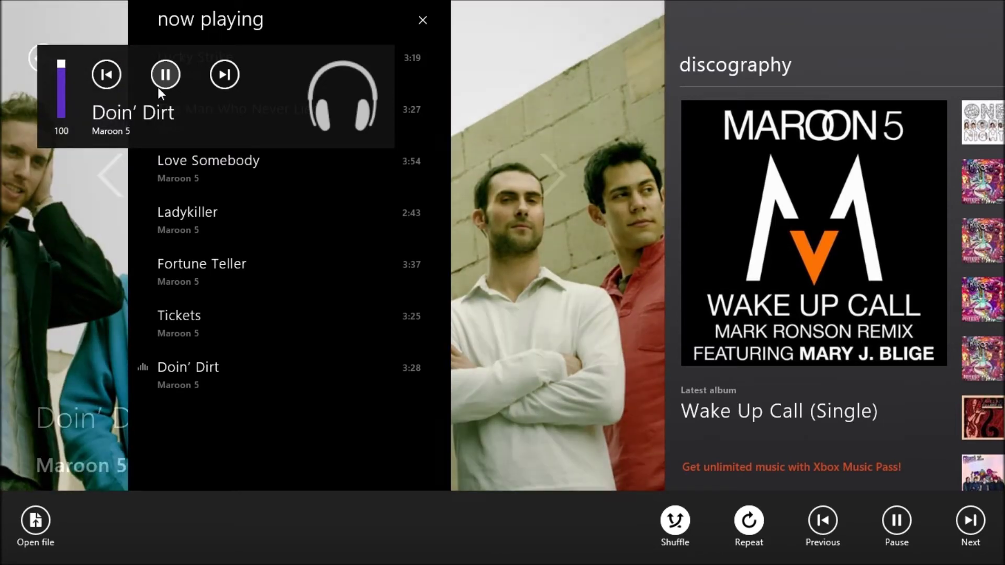
click(223, 75)
click(225, 74)
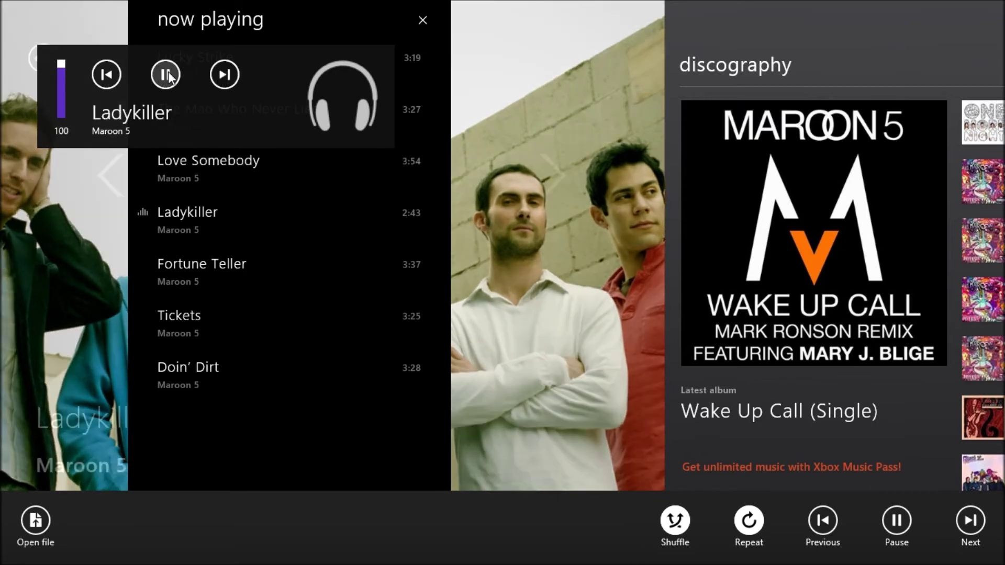
click(165, 75)
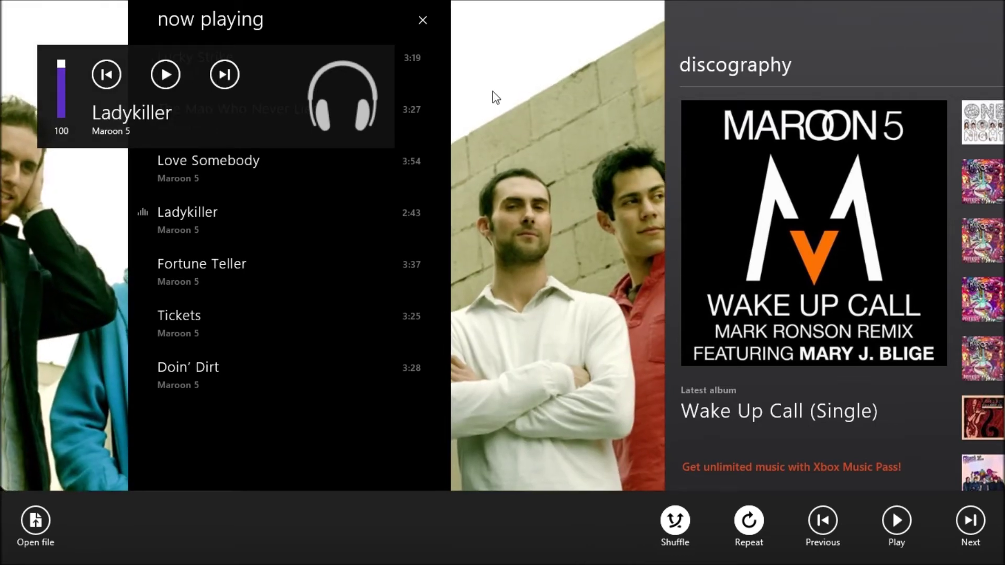
click(540, 161)
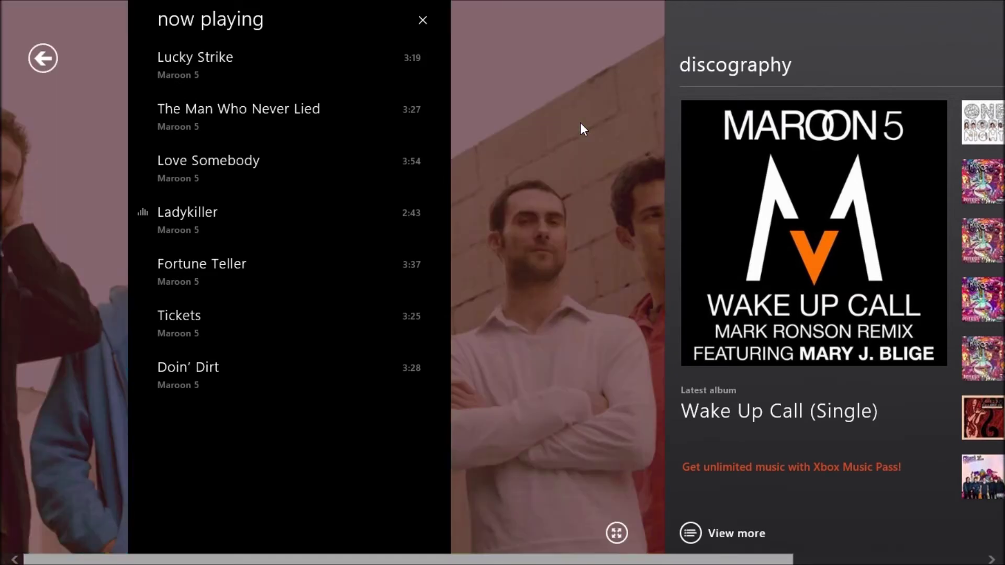
Step: Dismiss the playback commands and go back twice from now playing to the Xbox Music home hub
right_click(581, 128)
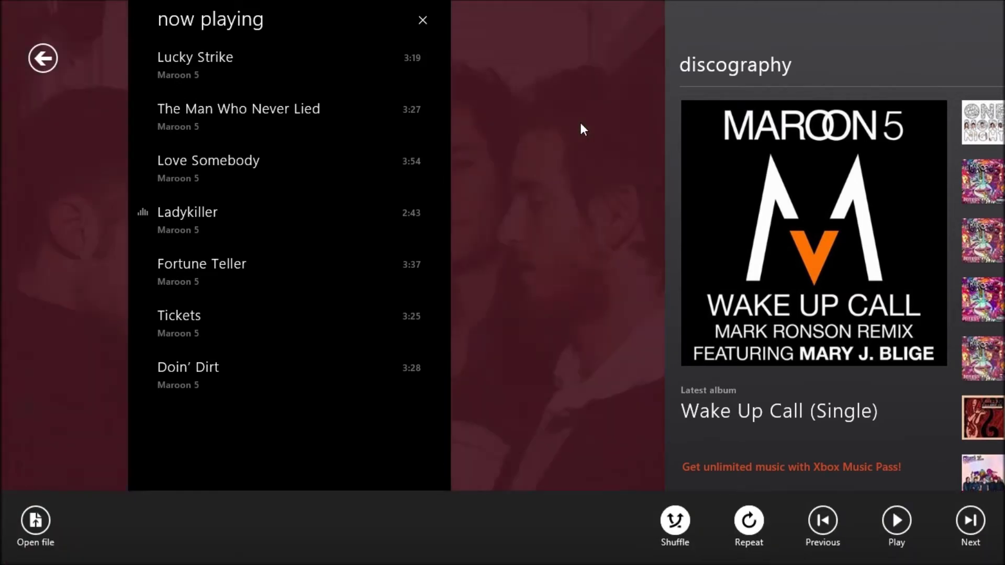
click(586, 241)
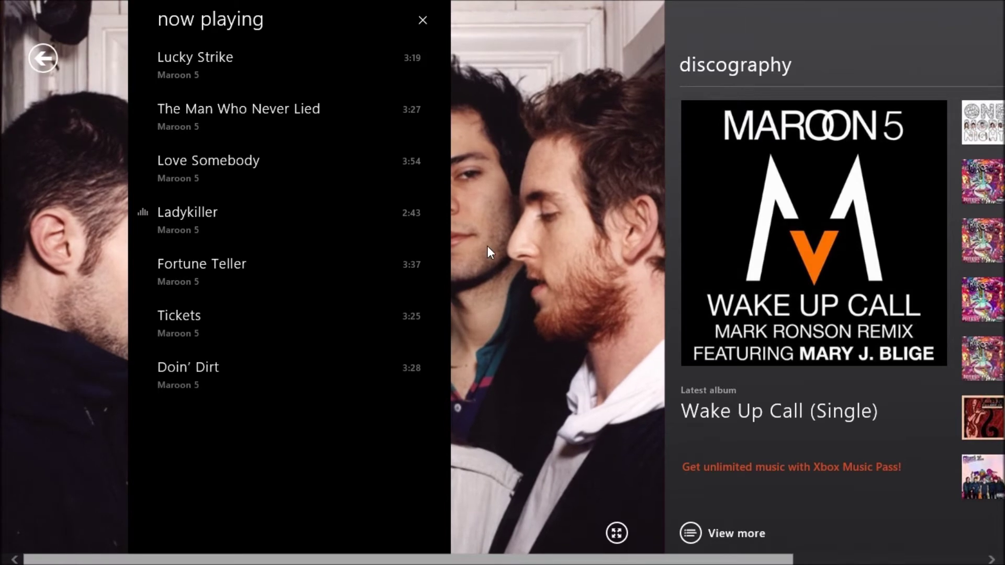
click(45, 57)
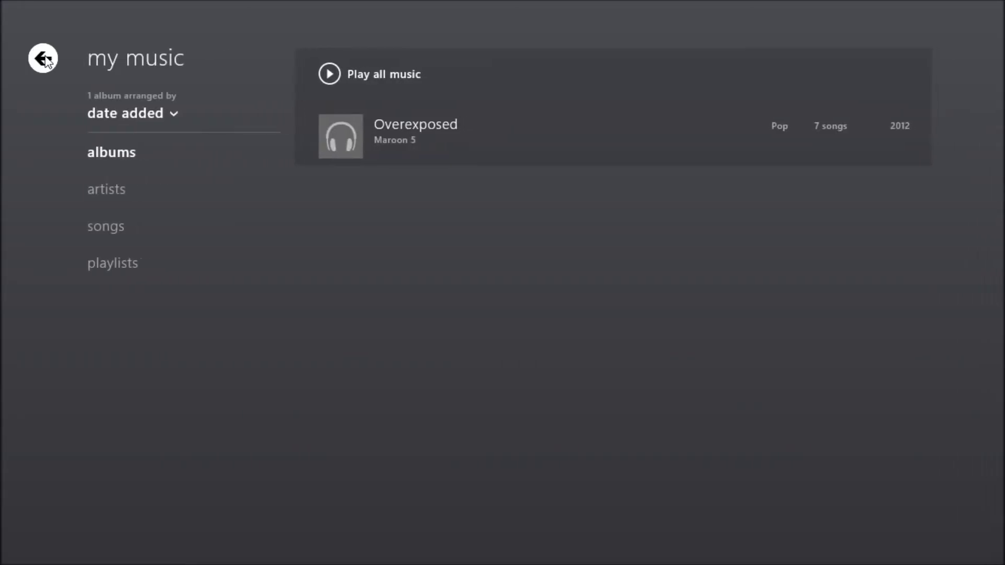
click(45, 56)
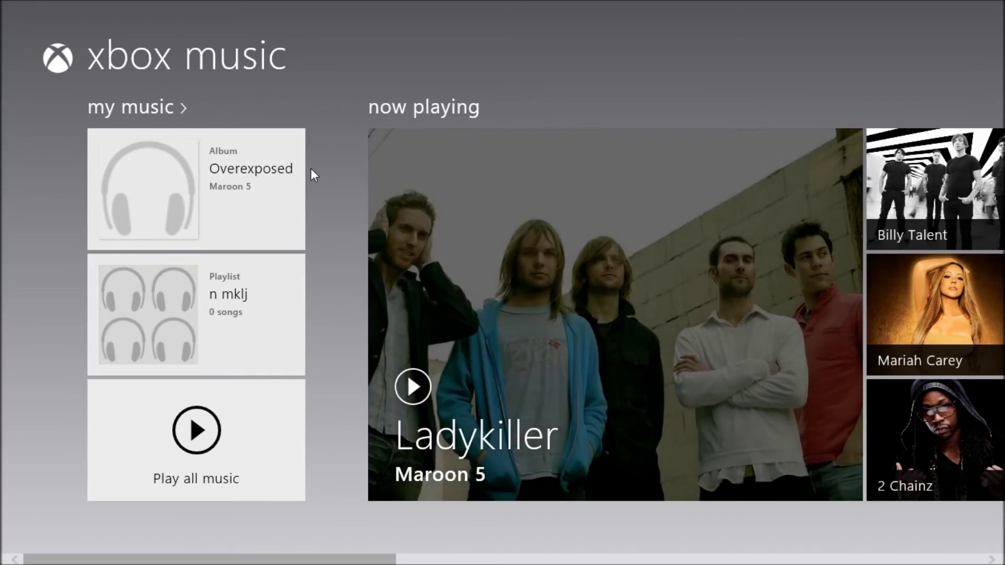
Step: Delete the empty 'n mklj' playlist, confirm the deletion, and return to the home hub
right_click(157, 304)
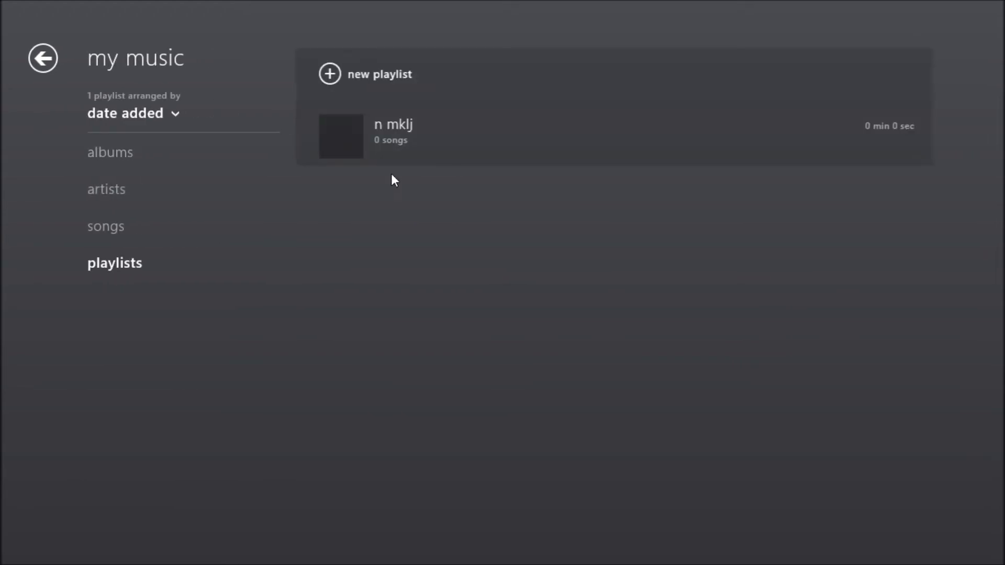
right_click(462, 144)
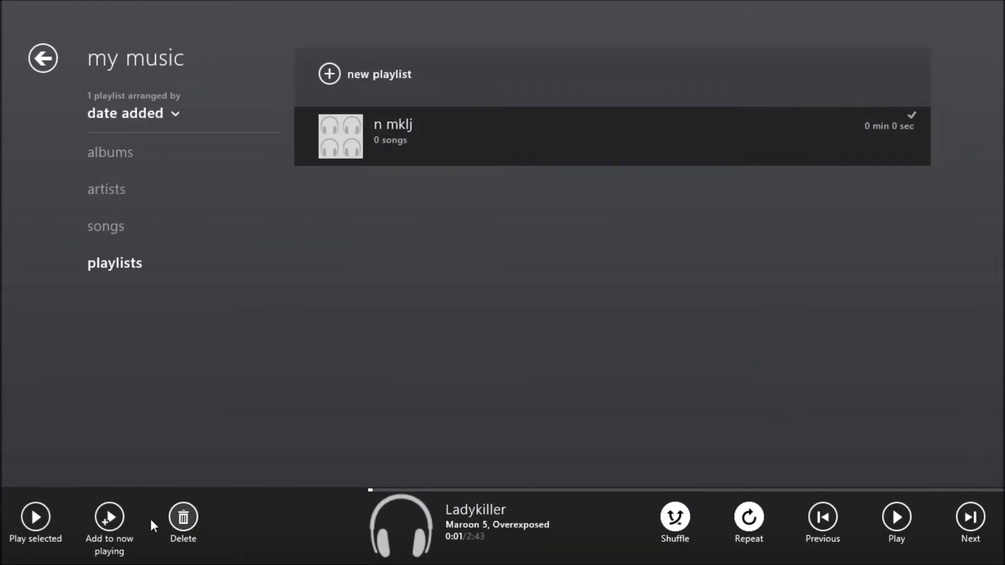
click(190, 518)
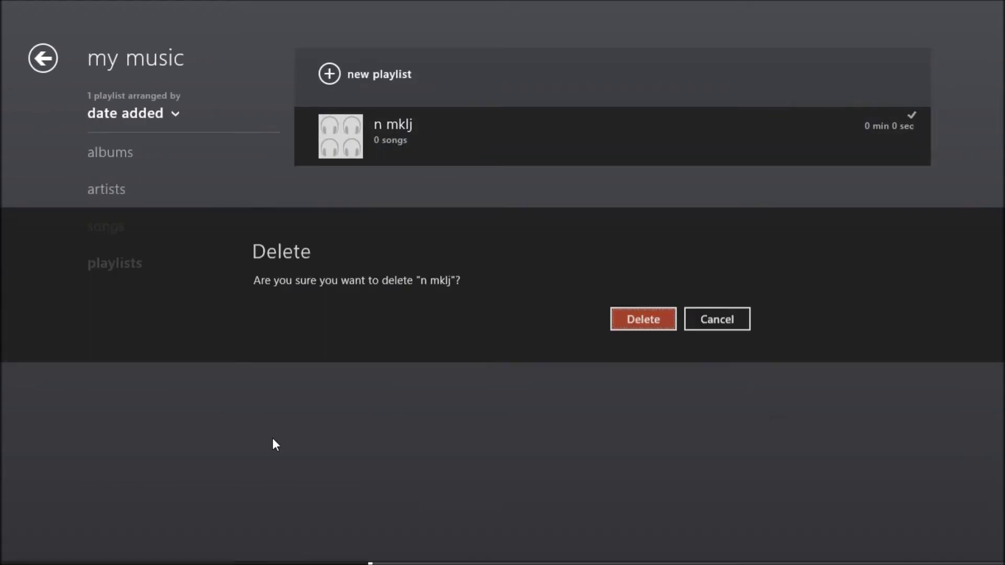
click(649, 322)
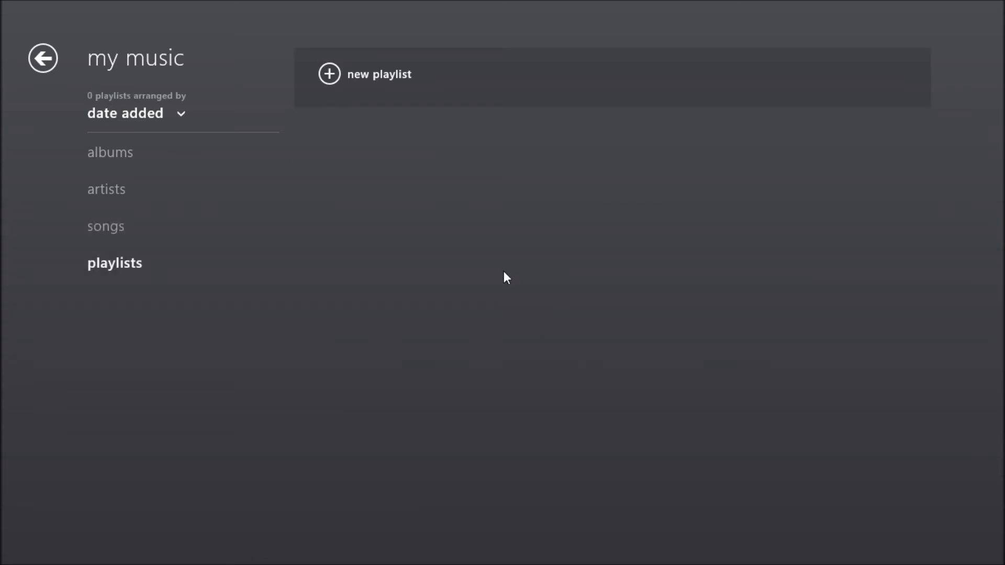
click(44, 64)
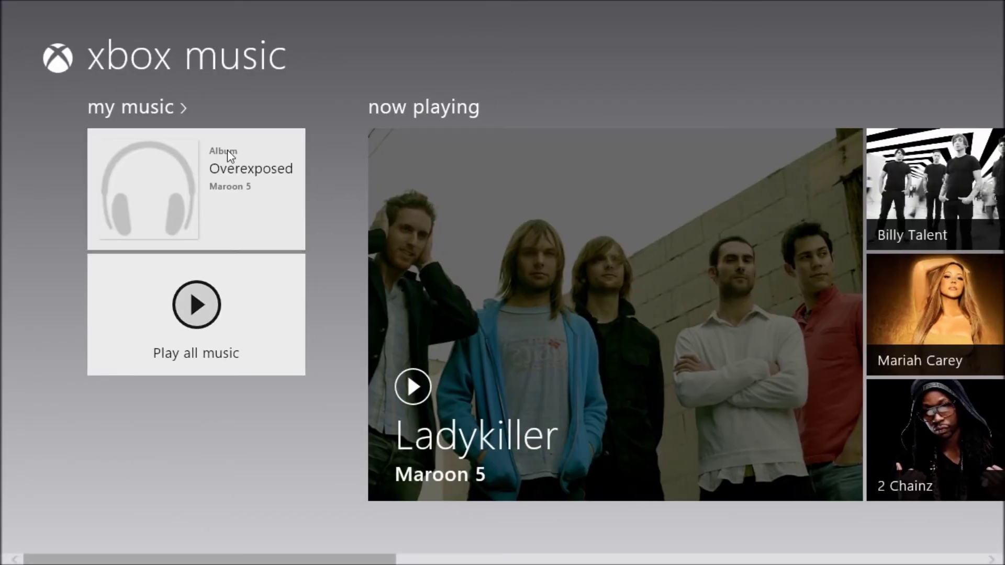
Step: Scroll the hub to the store's most popular section and open Queen's artist details
scroll(149, 412, down, 3)
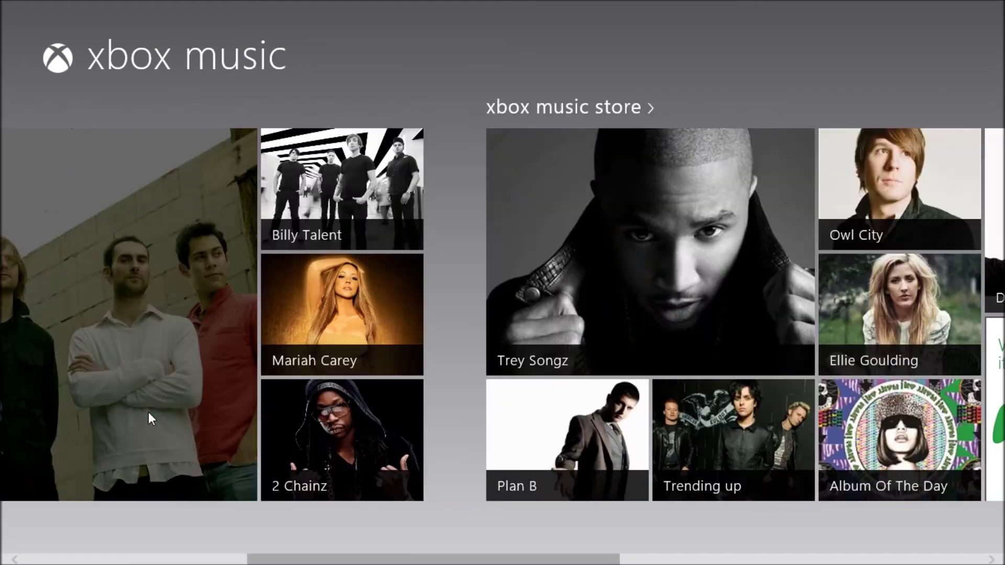
scroll(149, 413, down, 5)
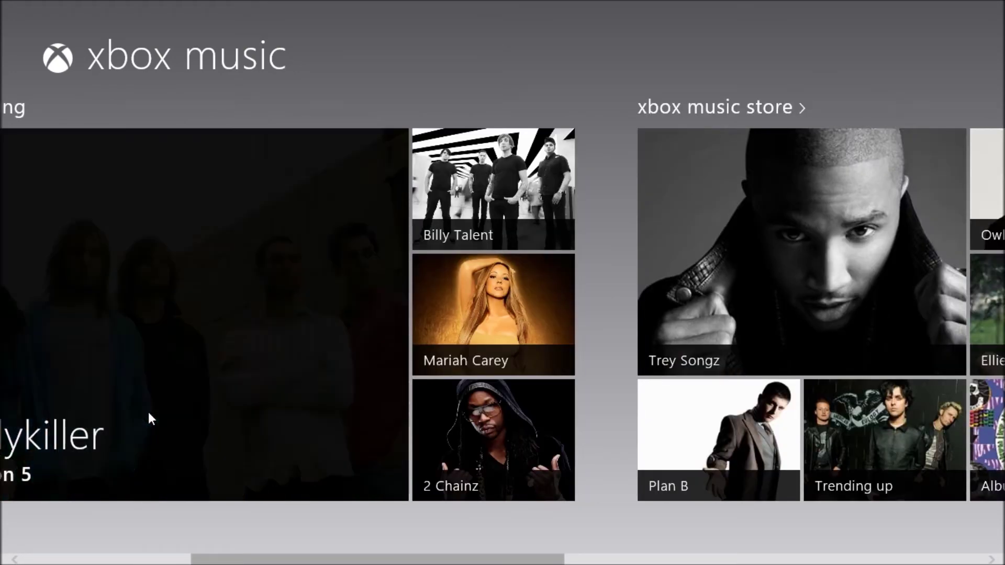
scroll(149, 416, down, 5)
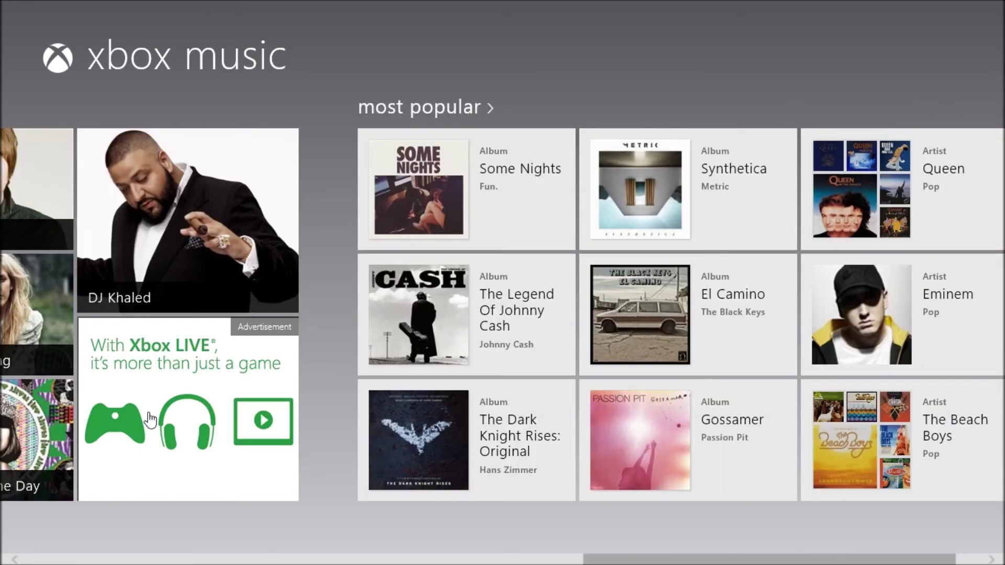
scroll(151, 418, down, 2)
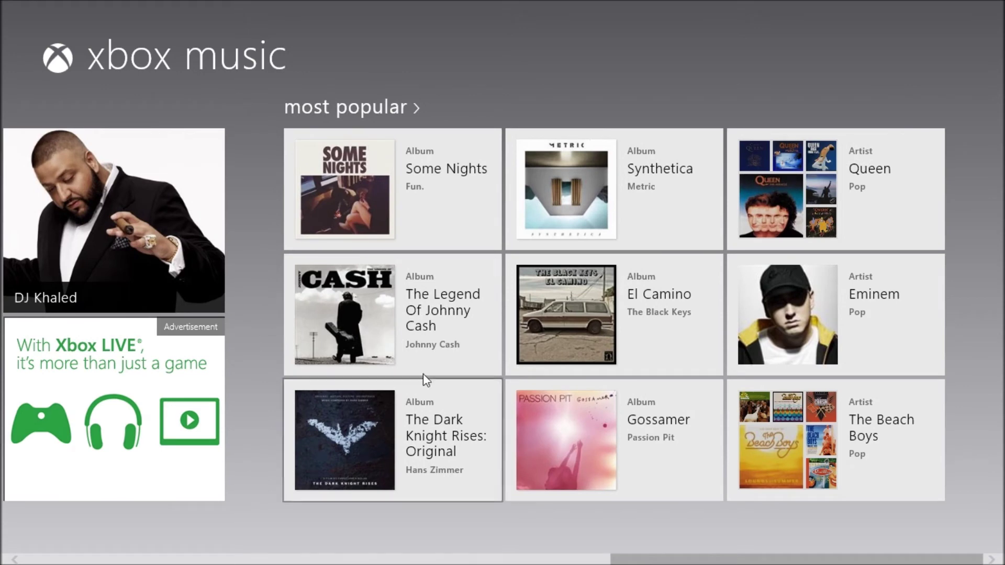
click(804, 196)
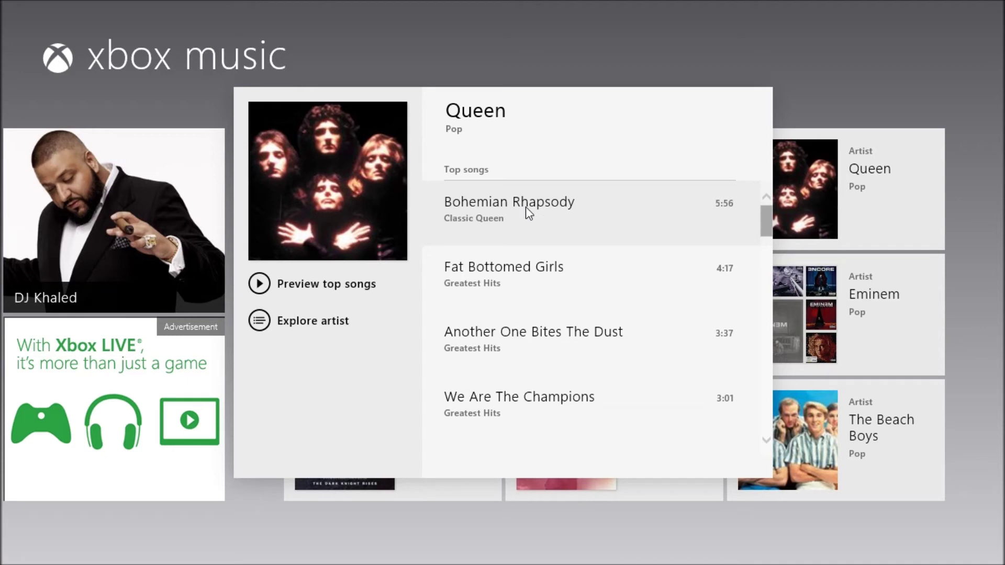
Step: Play a preview of Queen's 'Bohemian Rhapsody', then close the Queen details panel
mouse_move(526, 206)
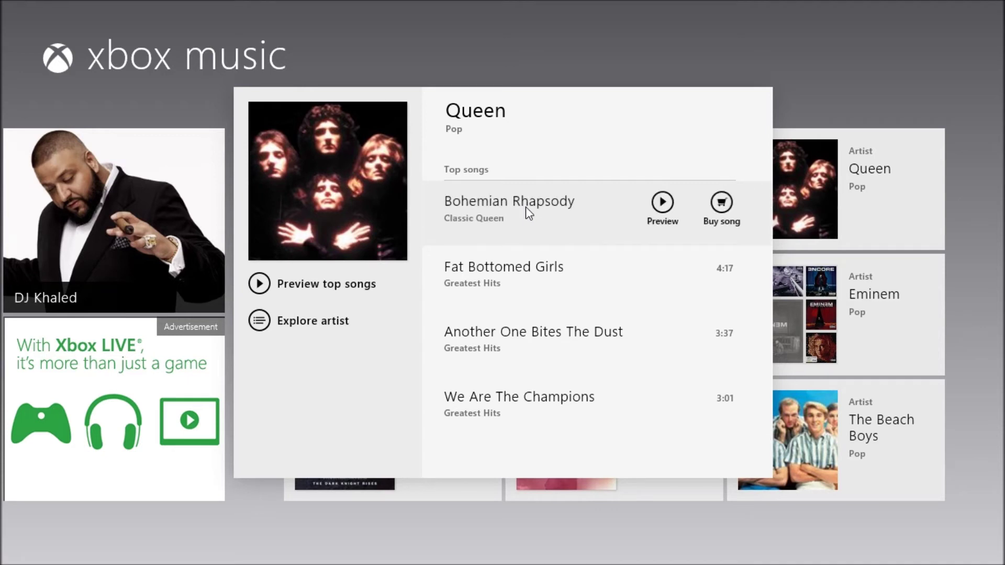
click(664, 204)
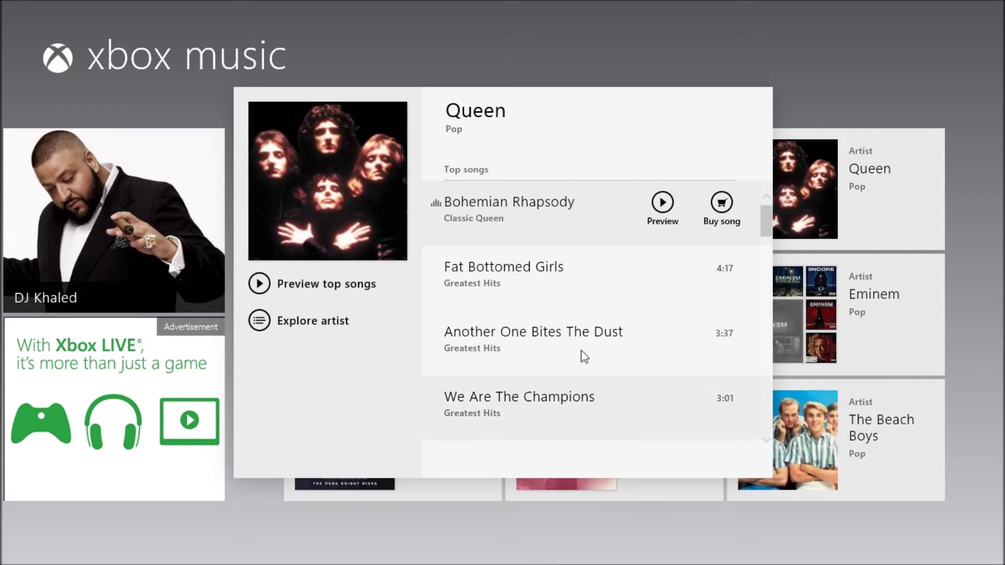
mouse_move(716, 490)
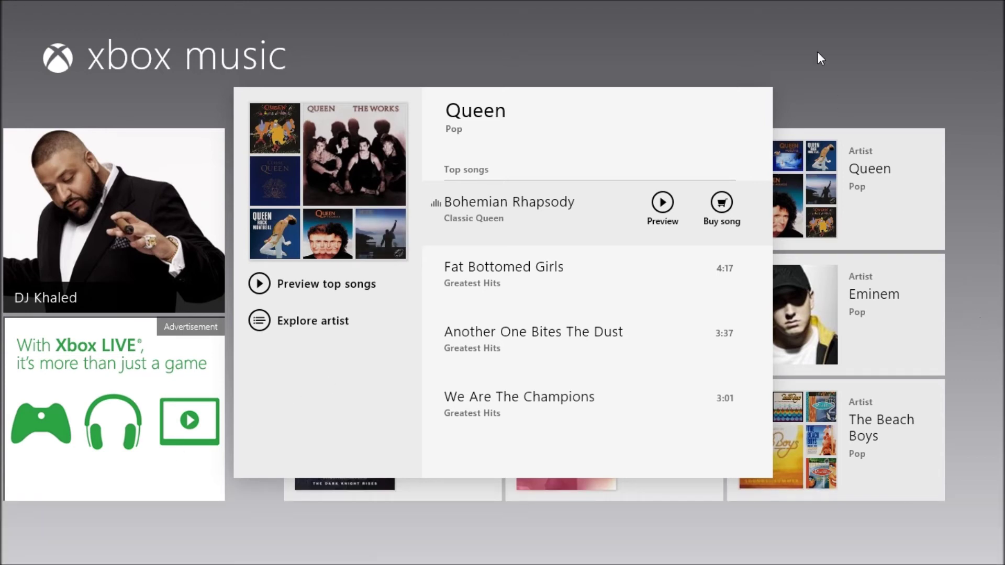
click(818, 51)
Step: Open the full Xbox Music store album listing and filter it to the Electronic / Dance genre
scroll(553, 406, up, 6)
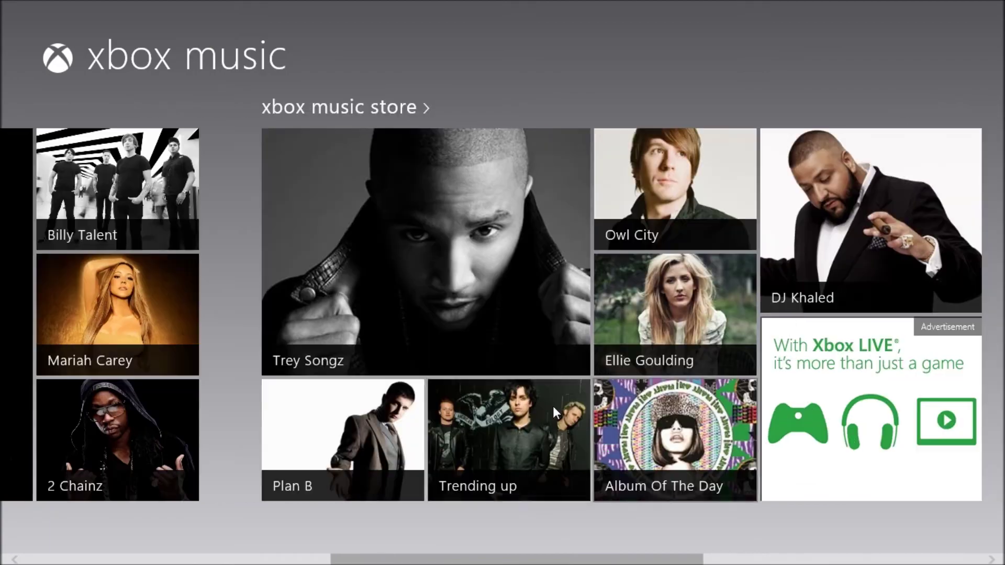
click(436, 121)
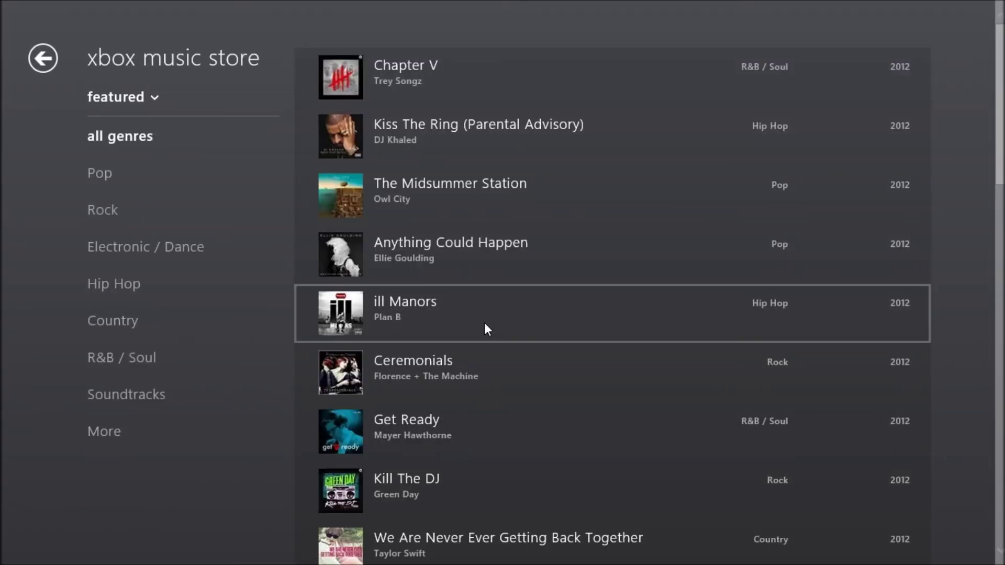
scroll(494, 344, down, 15)
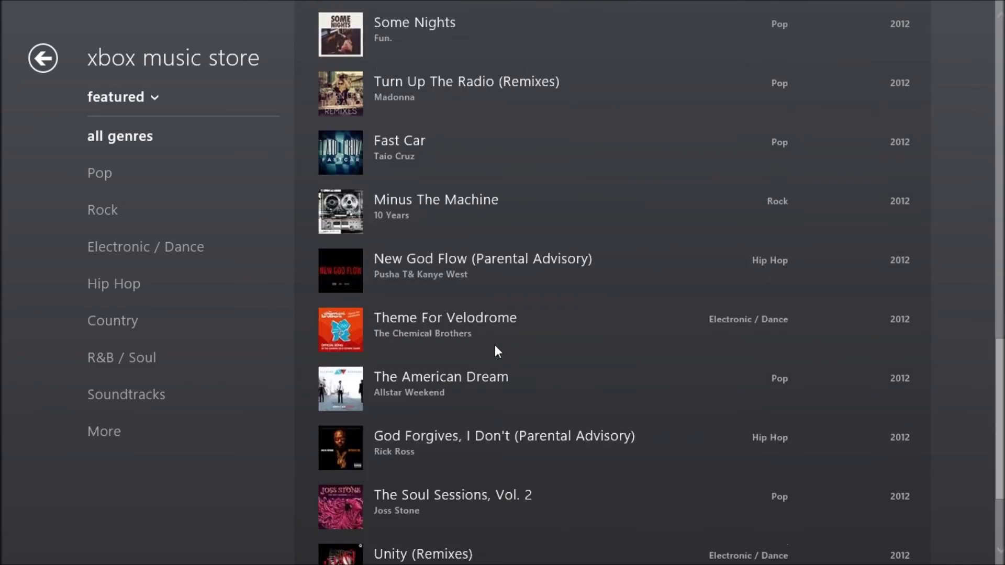
scroll(494, 351, up, 20)
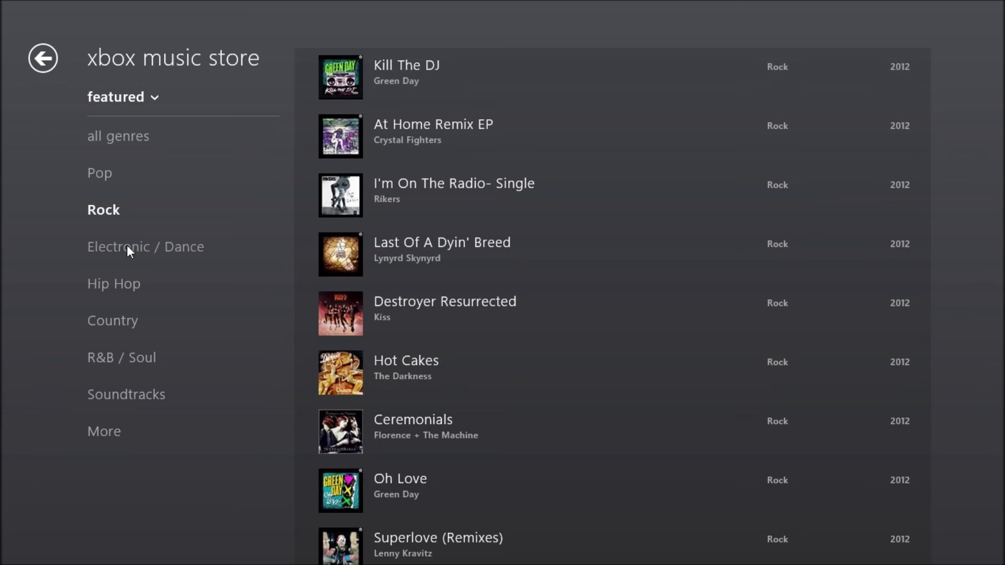
click(128, 248)
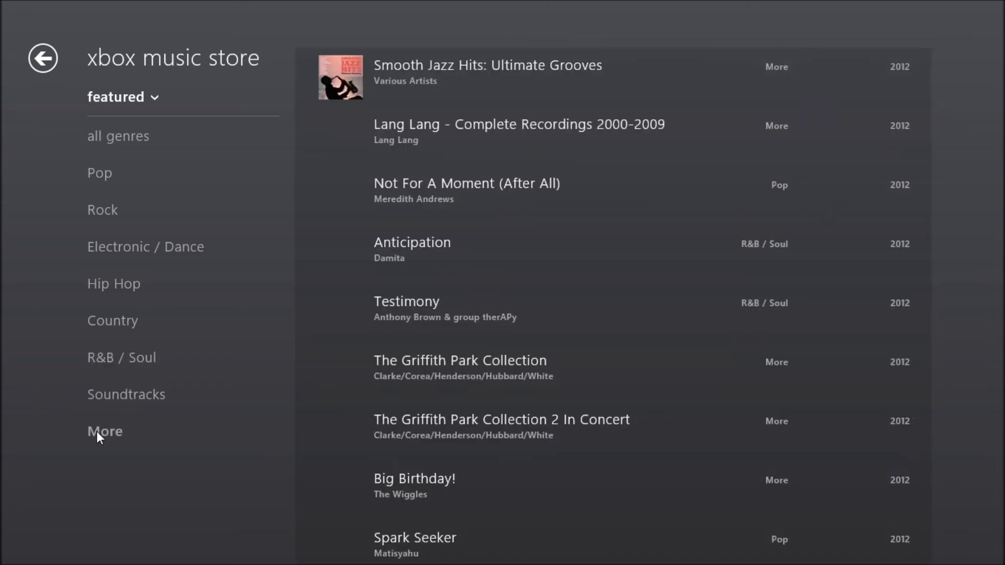
Step: Search the store for 'nickelback' and open the Dark Horse album's track list
mouse_move(1001, 4)
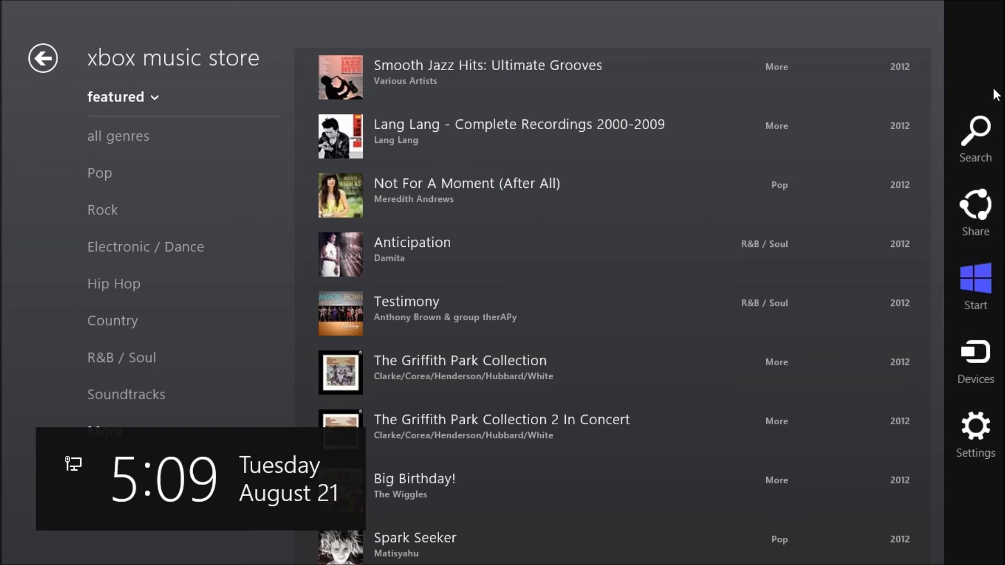
click(994, 135)
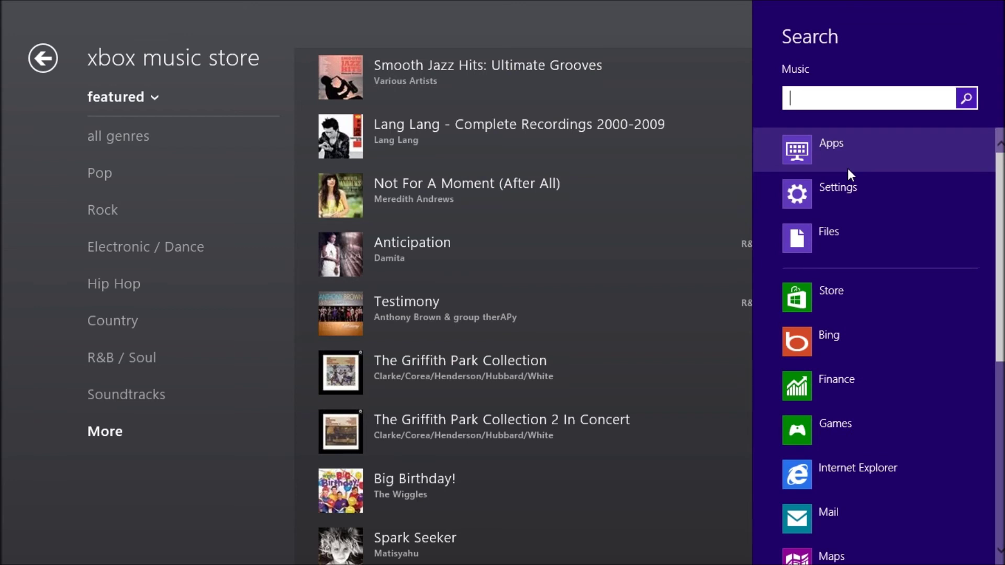
text(nicke)
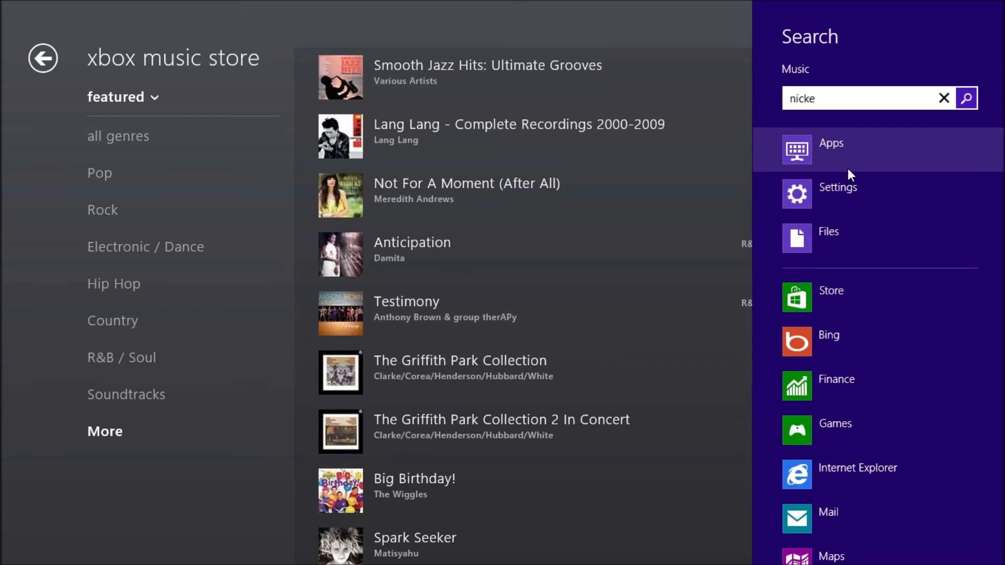
text(lback)
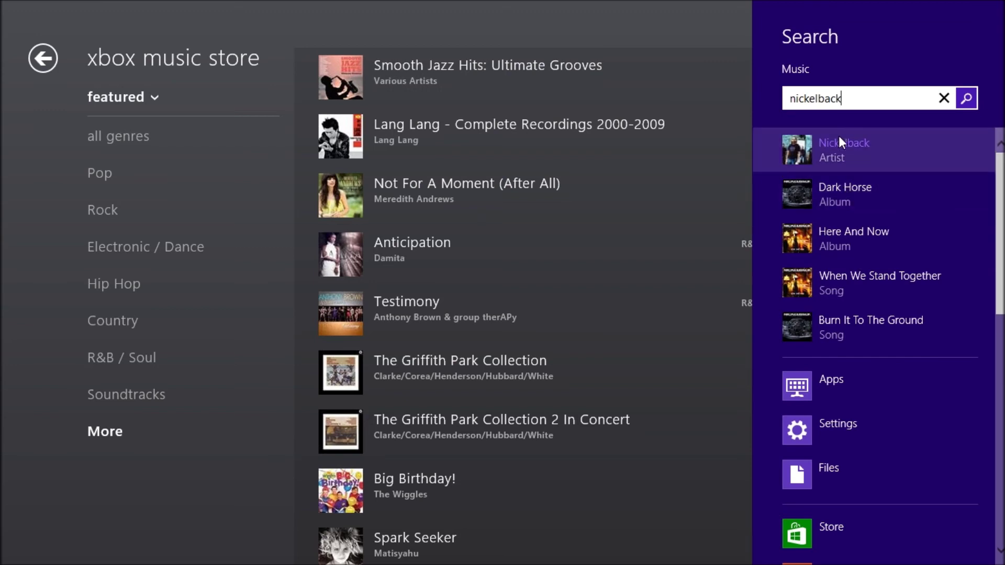
click(838, 192)
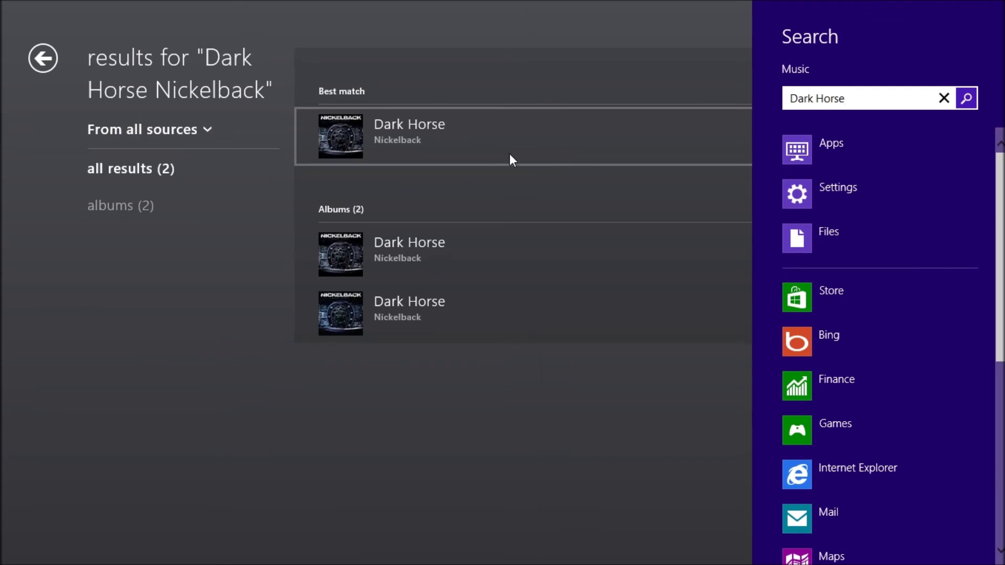
click(441, 151)
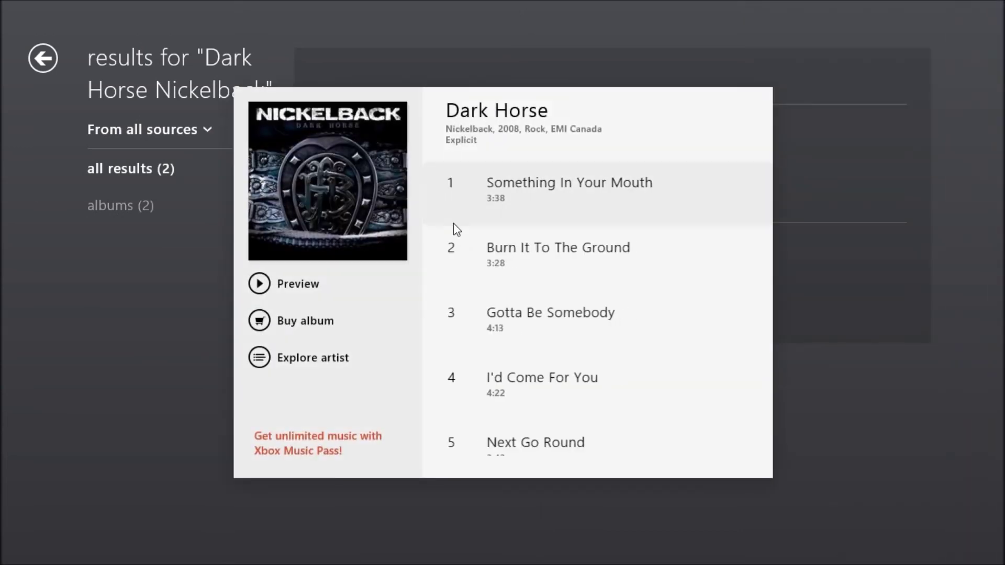
Step: Preview track 4, 'I'd Come For You', from Dark Horse, then bring up music search
click(559, 249)
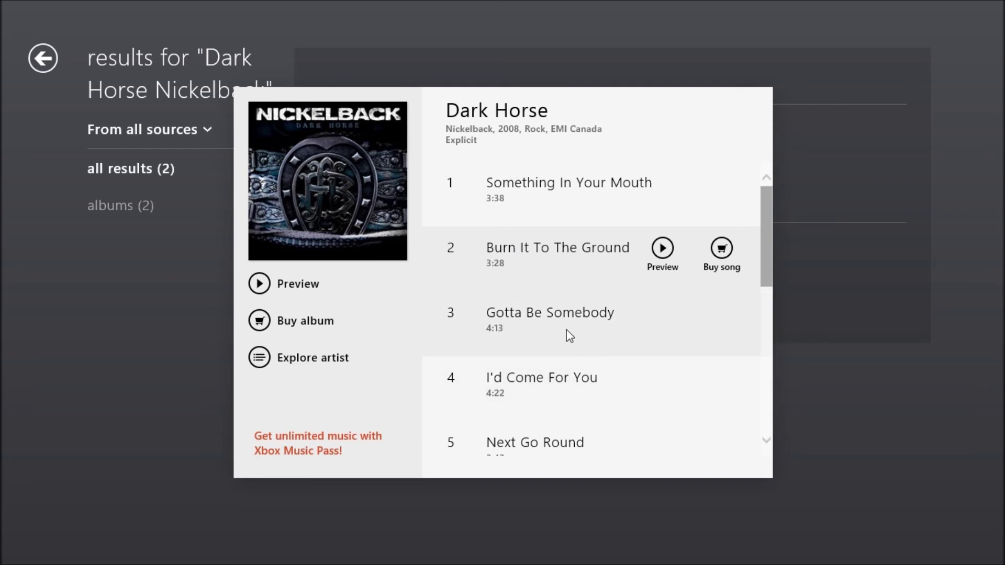
click(556, 379)
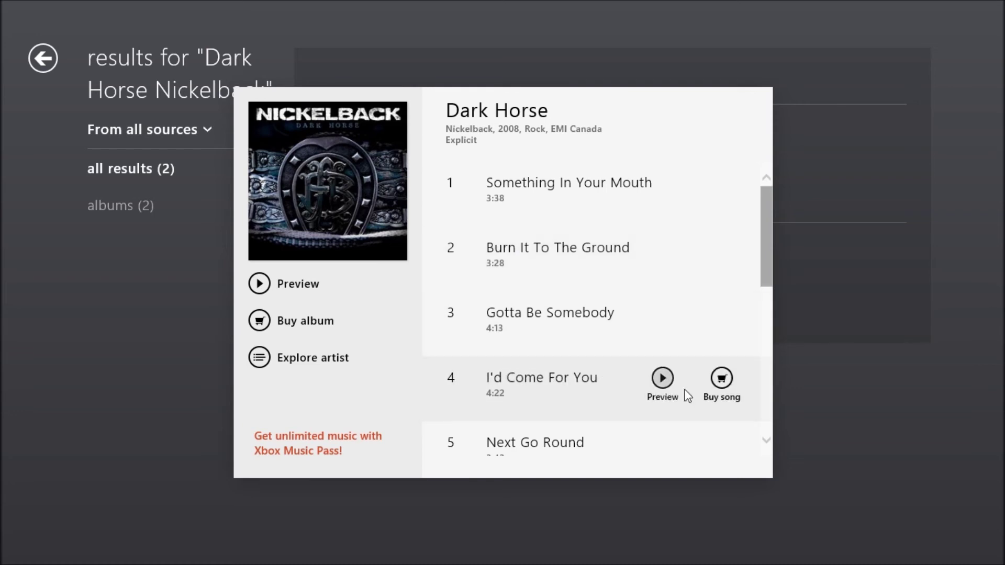
right_click(669, 385)
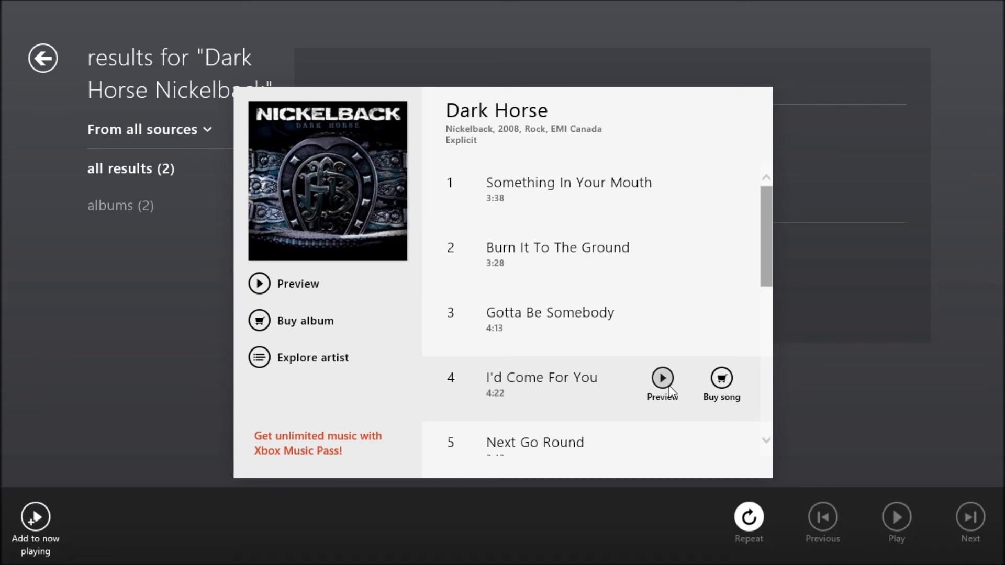
click(669, 386)
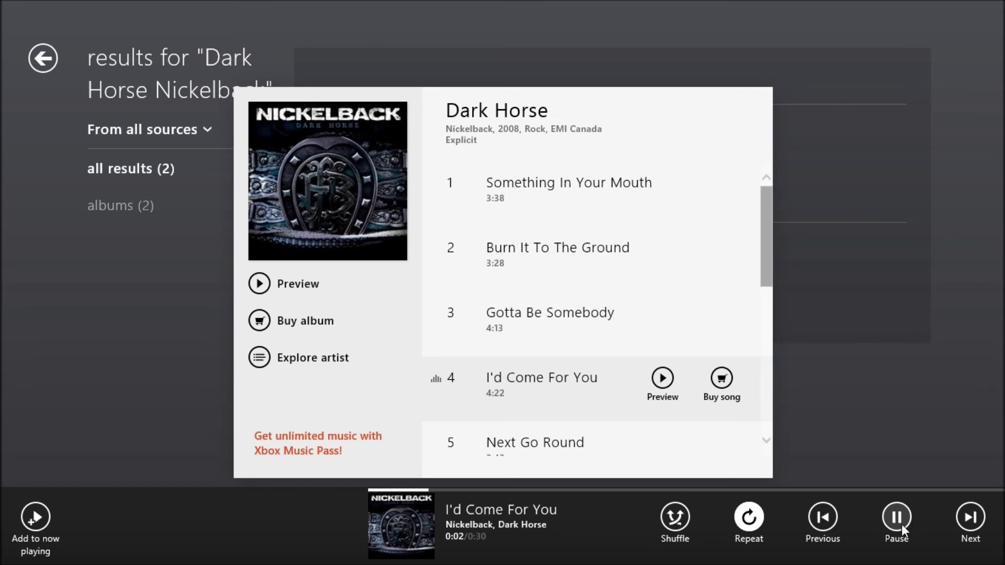
click(181, 264)
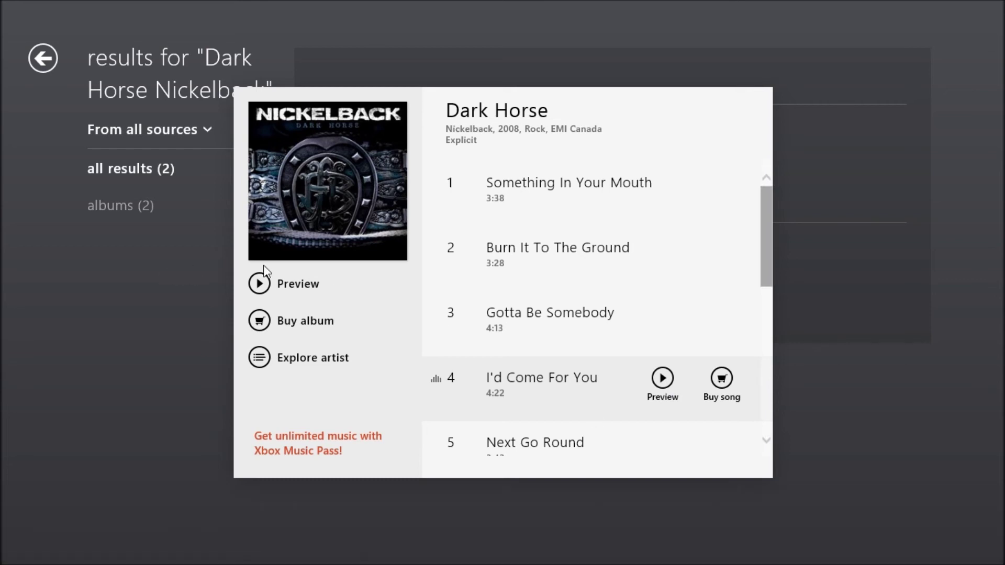
mouse_move(1003, 563)
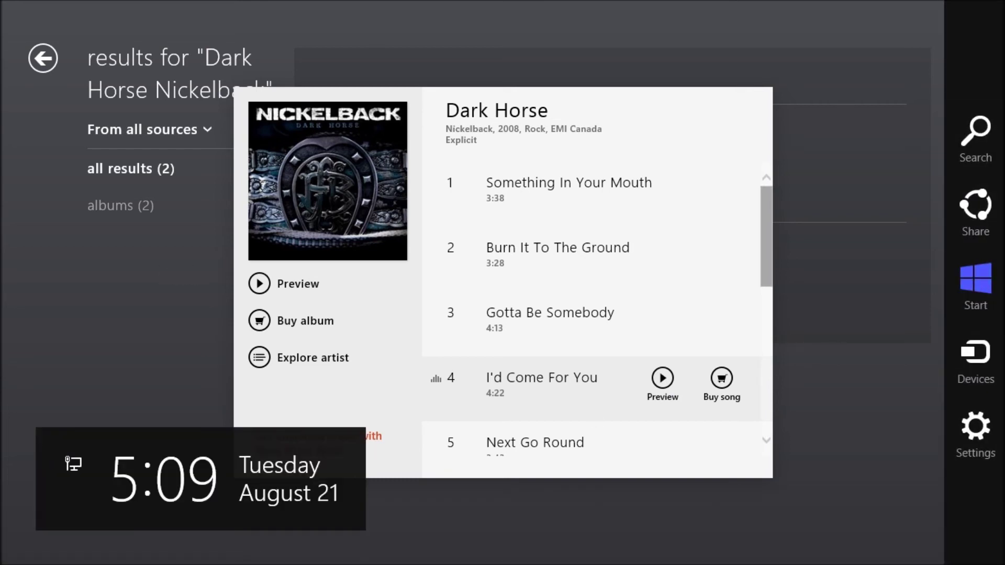
click(975, 137)
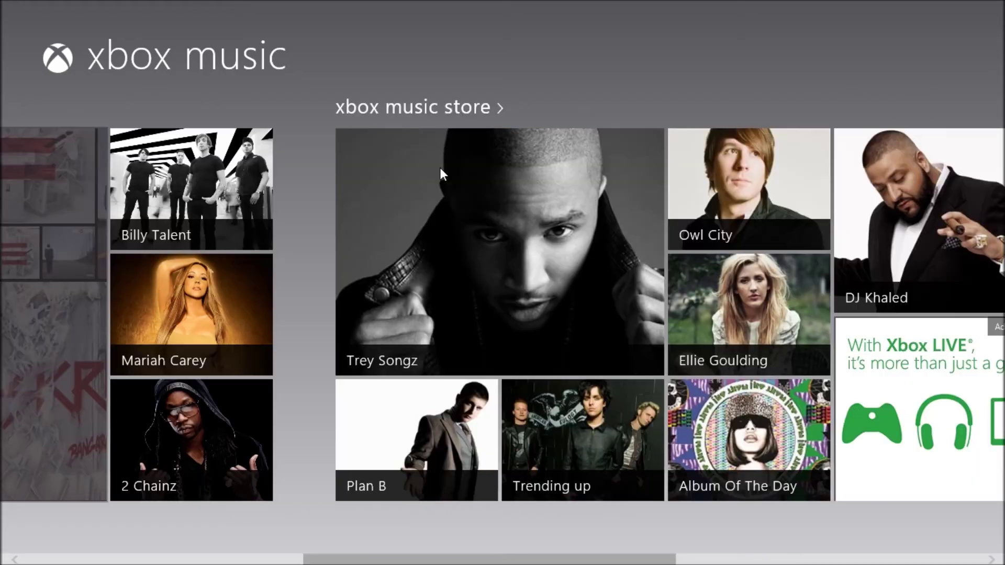
Step: Open the local files Love Somebody, Tickets and The Man Who Never Lied from the Music folder
right_click(288, 366)
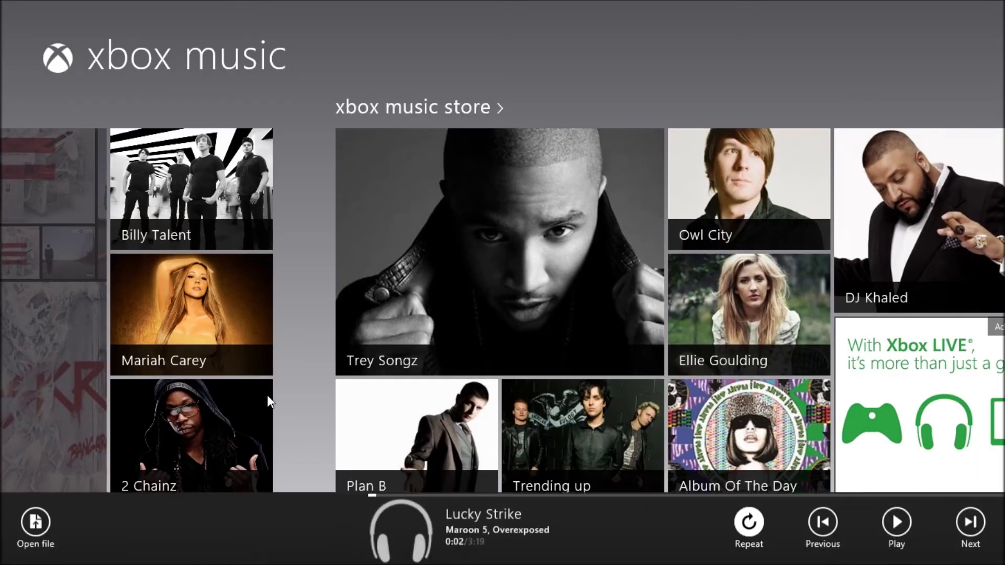
click(31, 523)
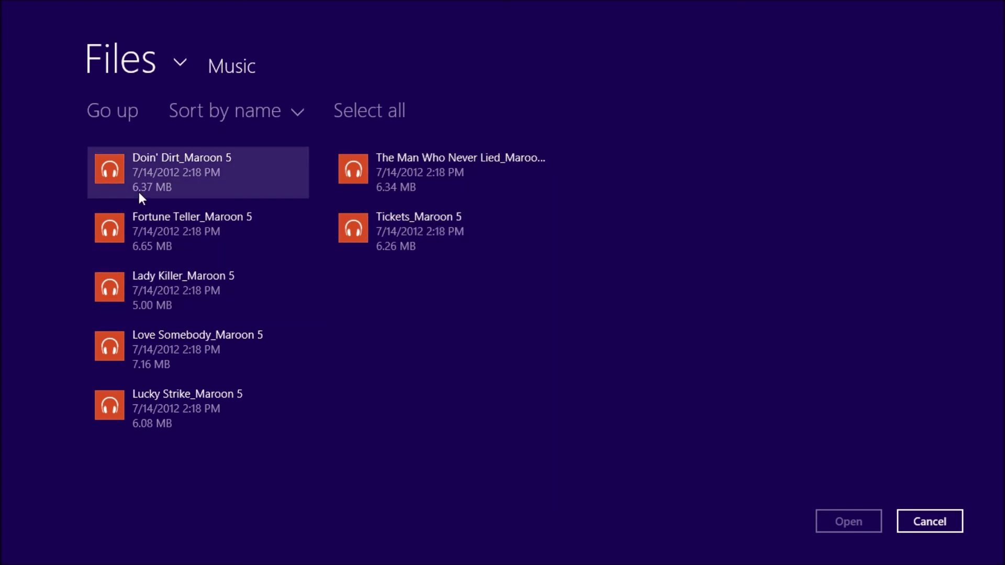
click(165, 228)
click(195, 312)
click(186, 357)
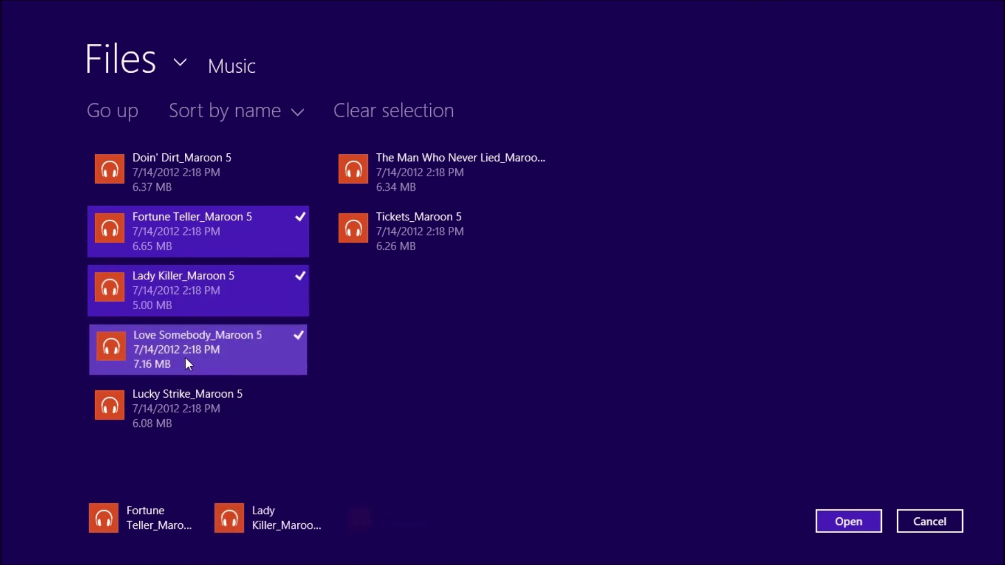
click(211, 223)
click(142, 293)
click(495, 238)
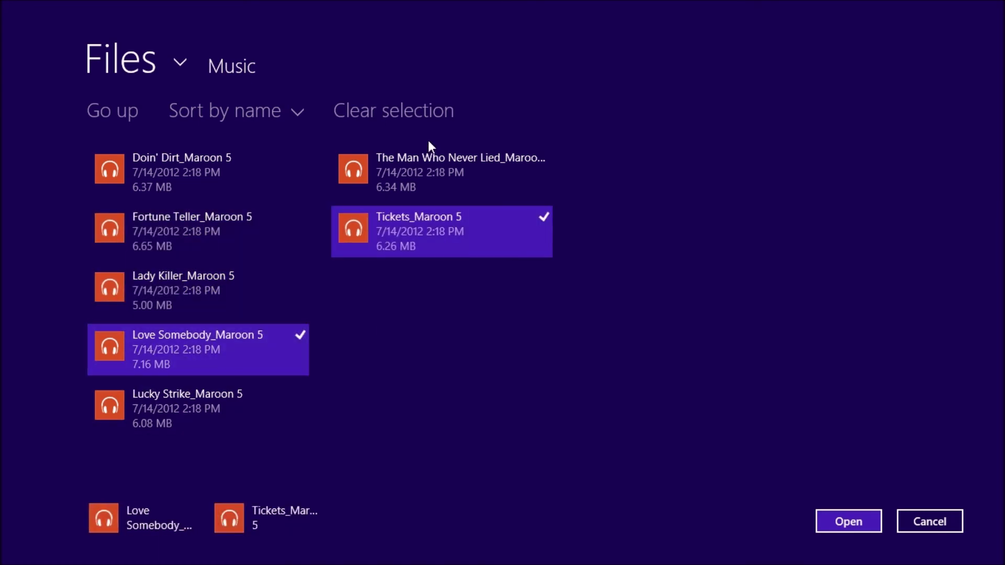
click(428, 149)
click(849, 525)
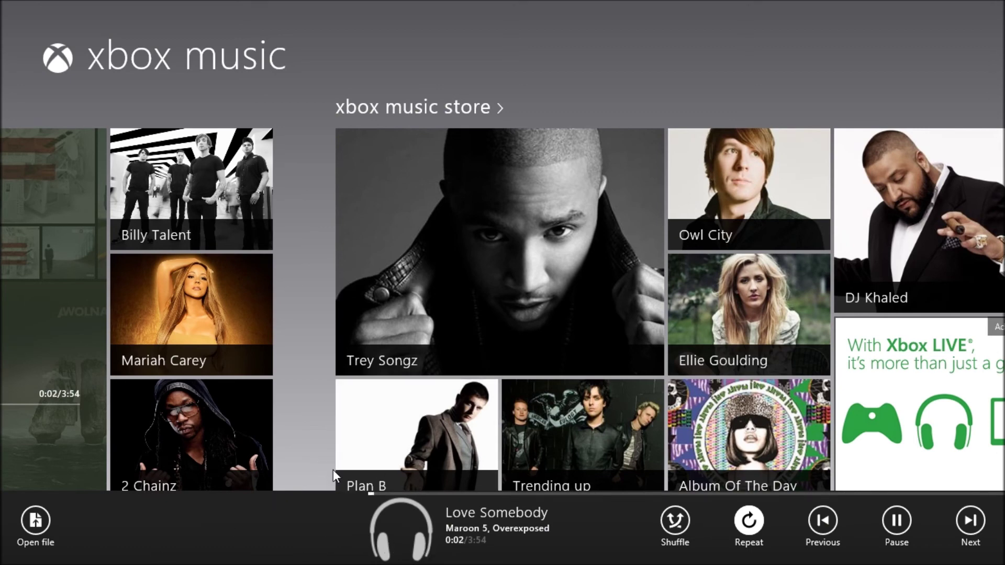
Step: Show the now-playing queue and switch through Tickets, The Man Who Never Lied, back to Love Somebody
click(419, 560)
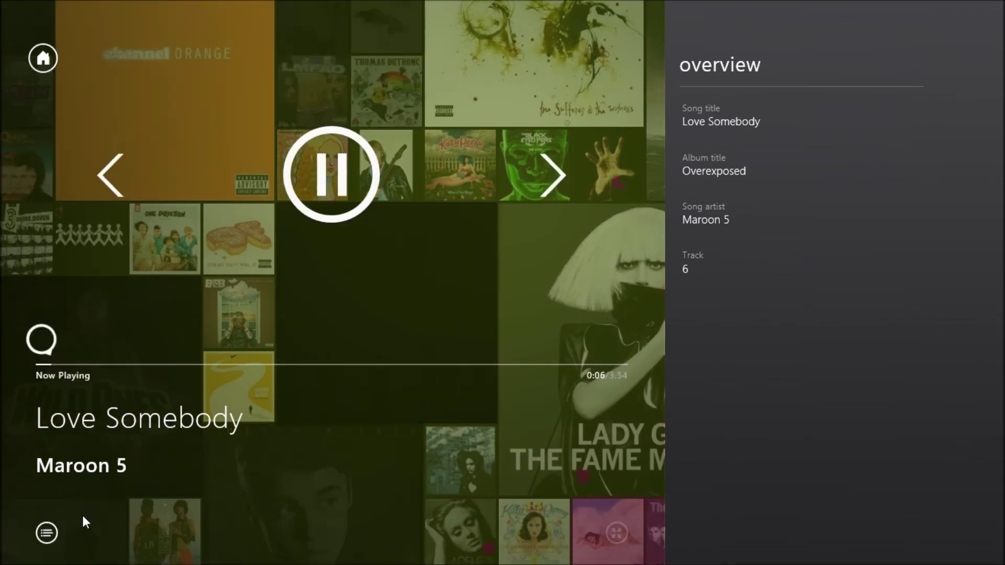
click(48, 533)
click(197, 118)
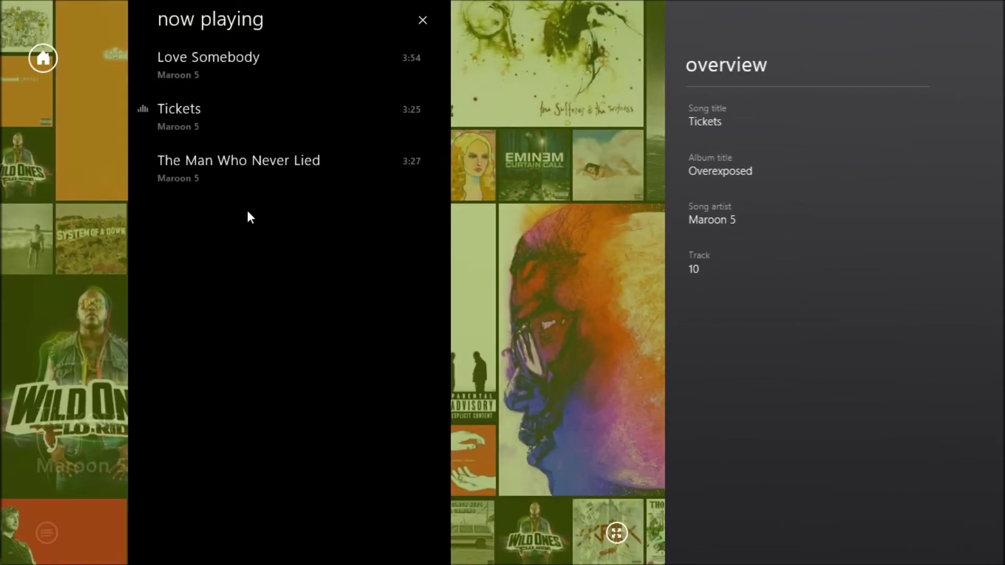
click(281, 172)
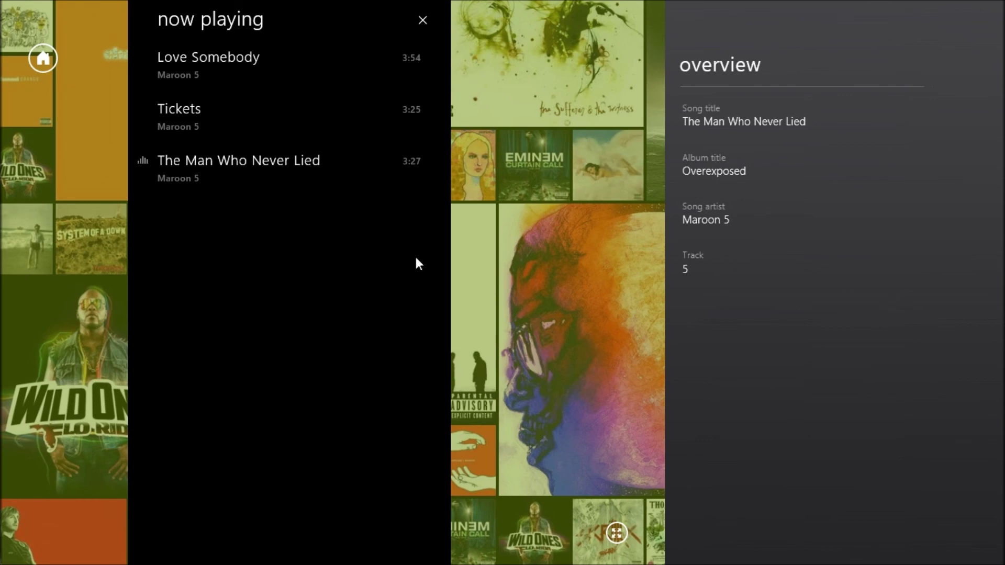
click(255, 125)
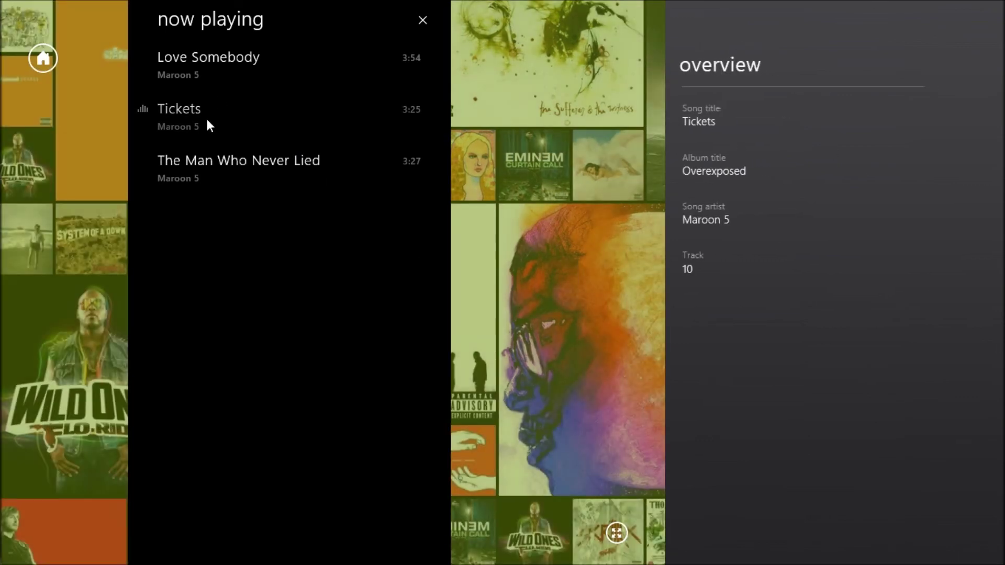
click(206, 43)
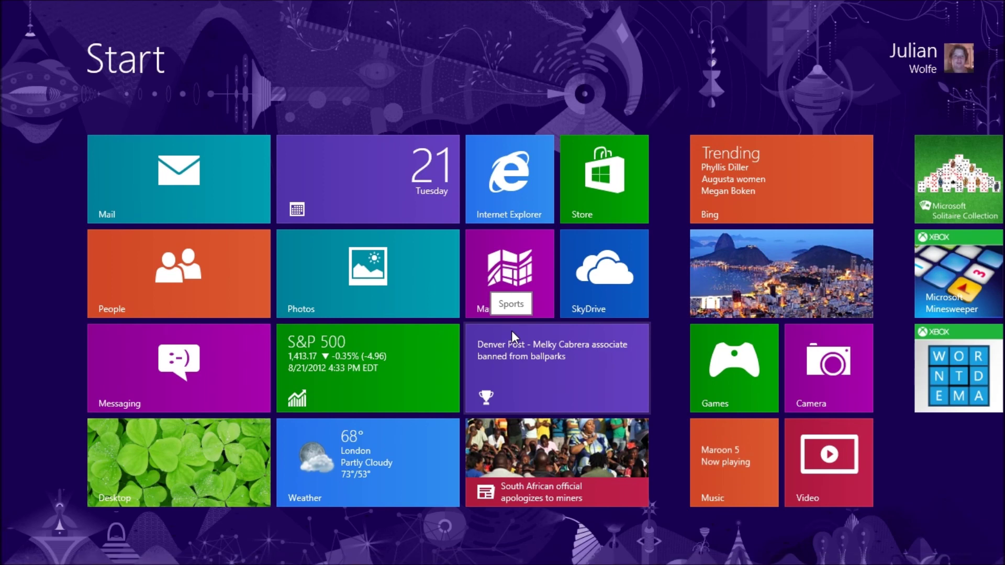
Step: Make the Start screen's Music tile wide, then shrink it back to small
right_click(751, 459)
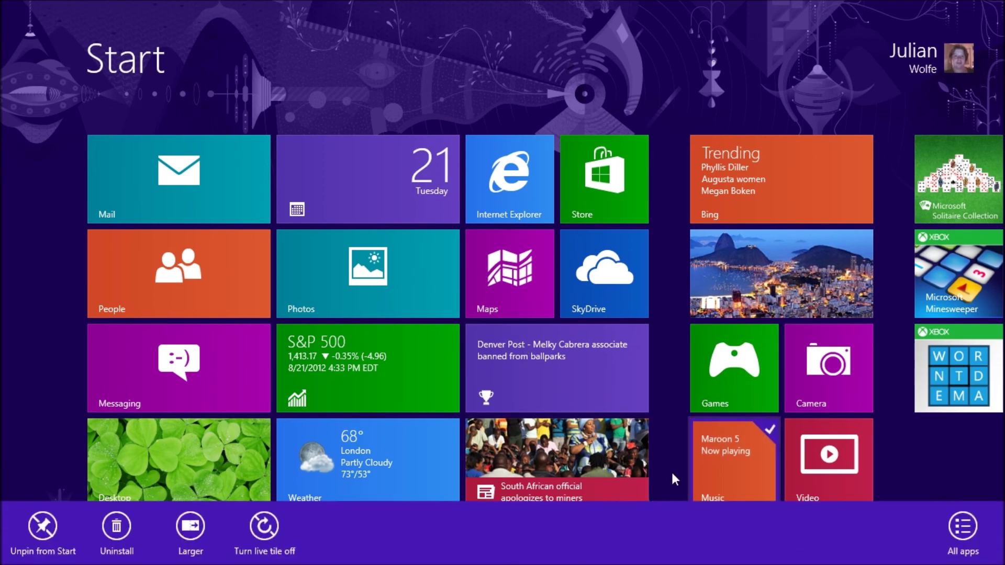
click(214, 542)
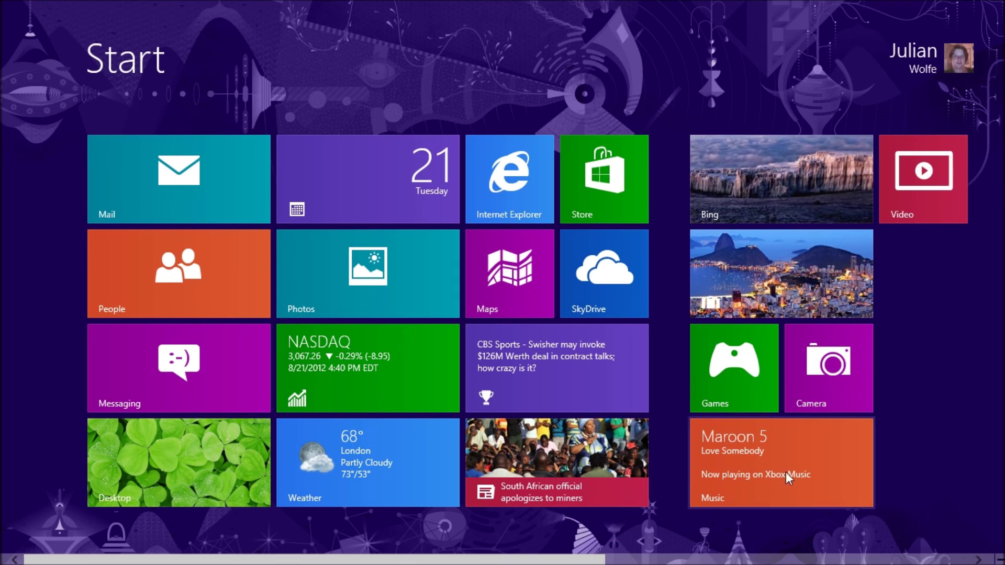
right_click(762, 445)
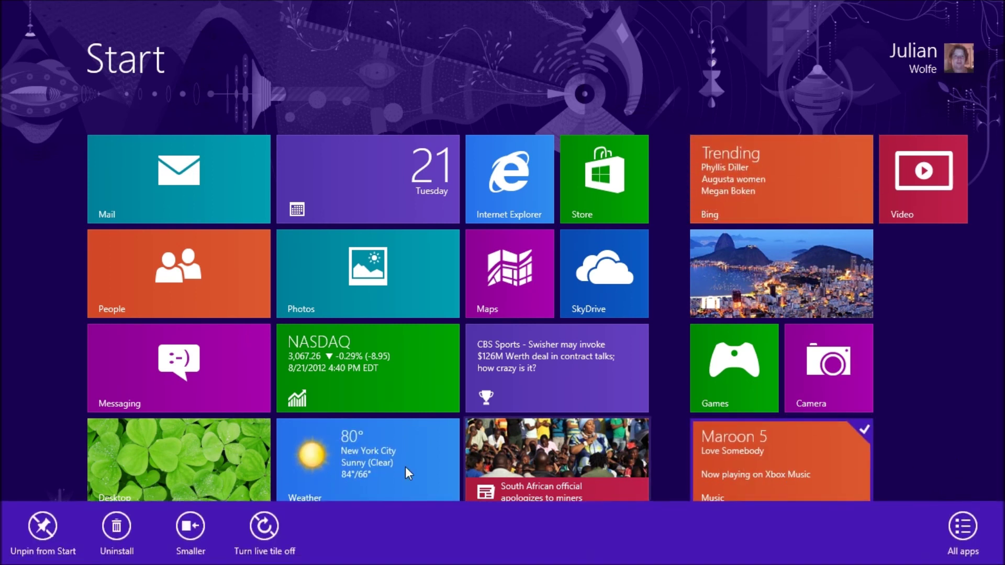
click(186, 527)
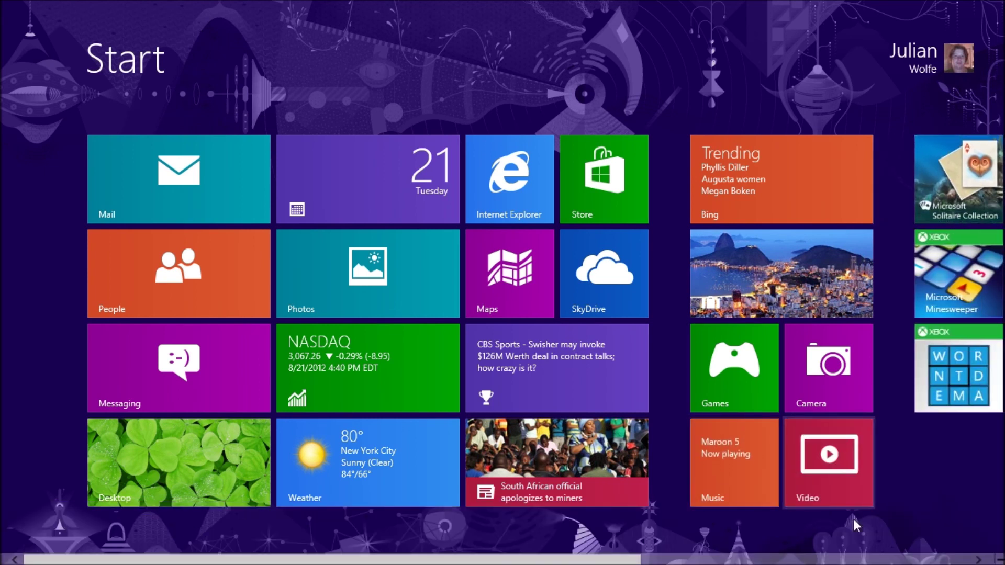